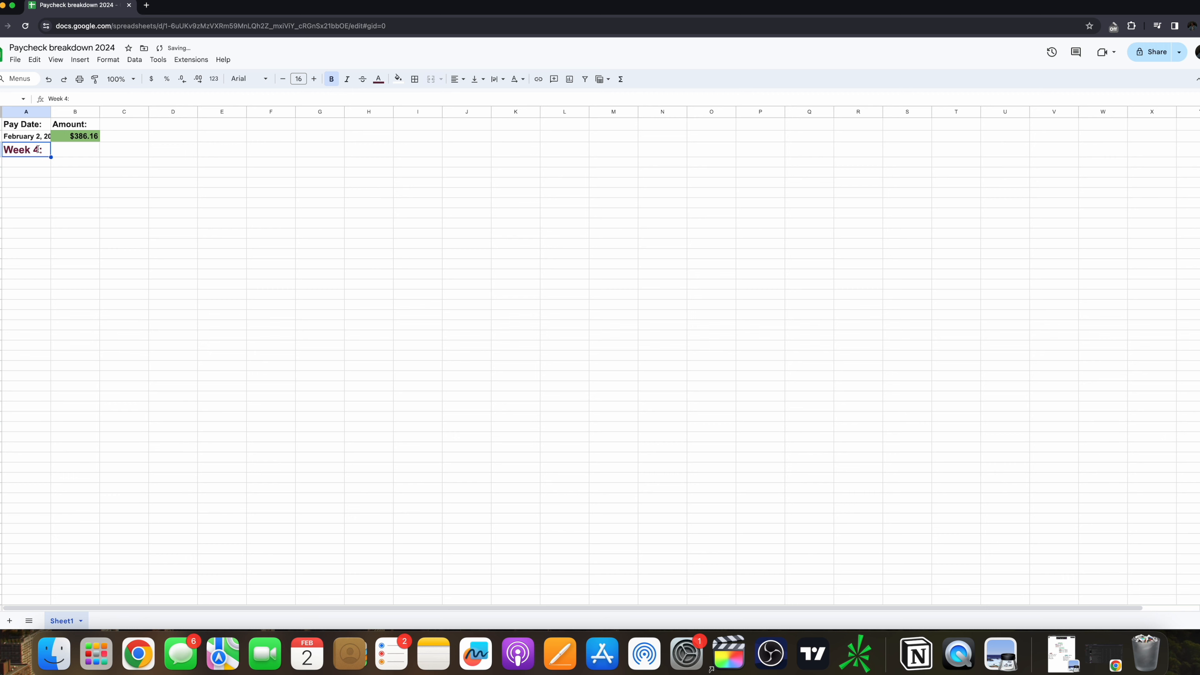
Change the week heading in A3 to "Week 1:".
key(BackSpace)
text(1)
key(Return)
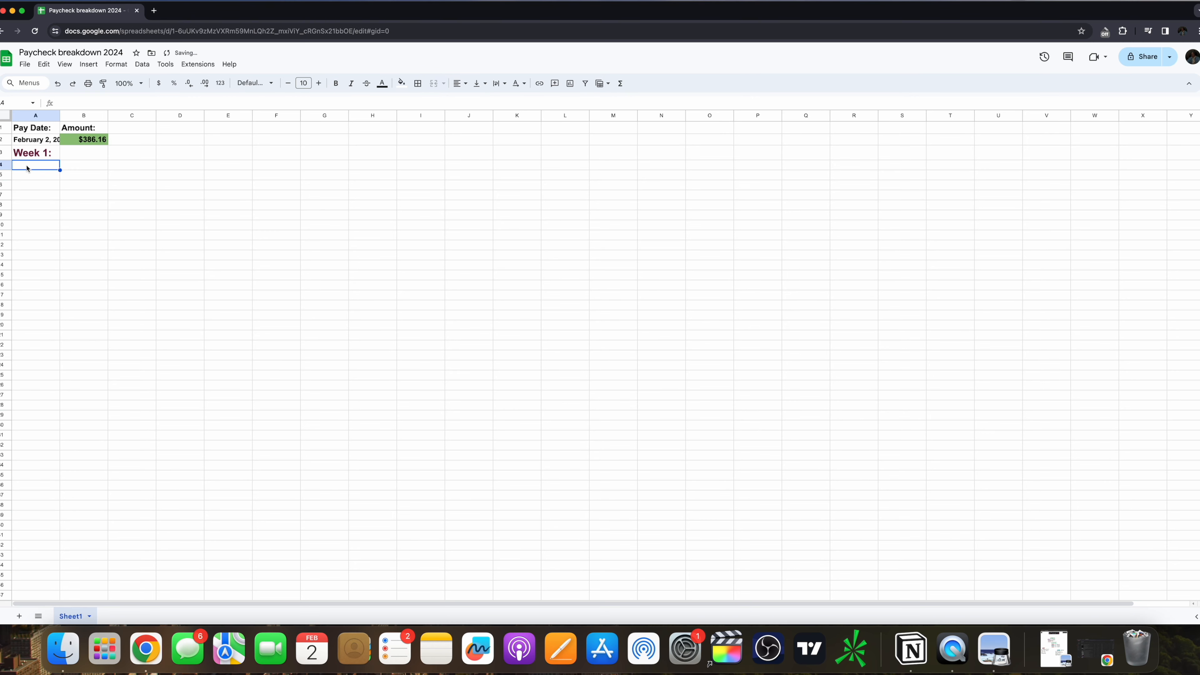
Enter the label "Tithes:" in A4 below the week heading and make it bold.
double_click(32, 165)
text(Tithes:)
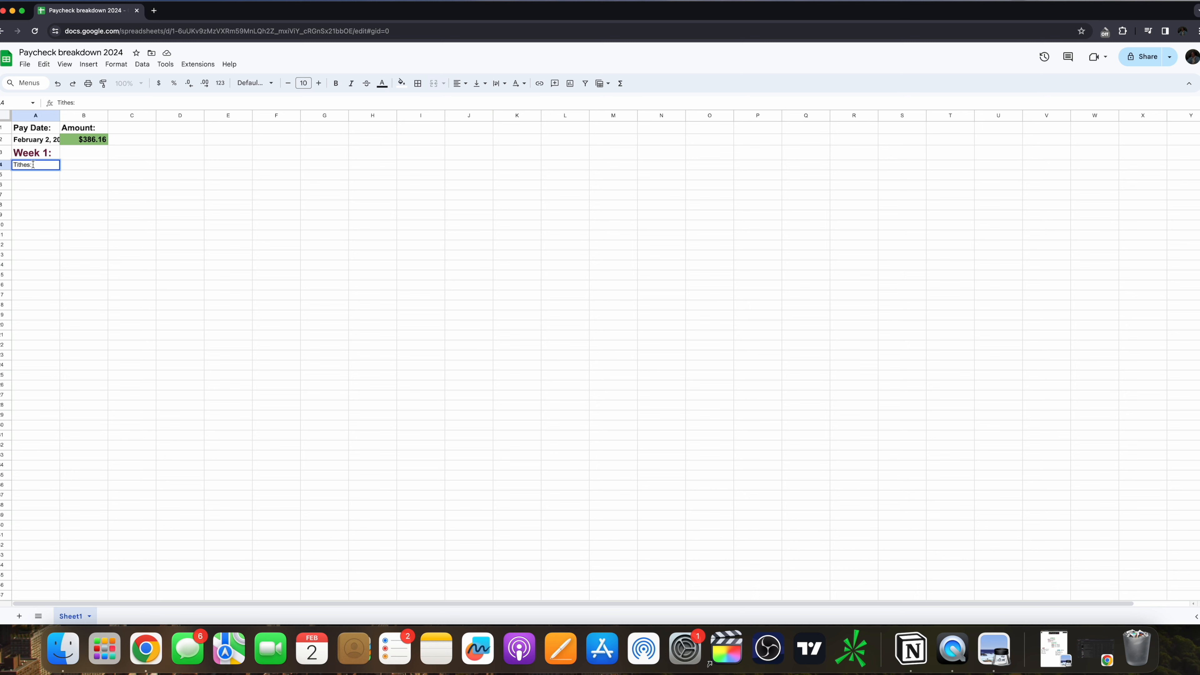
key(super+a)
key(super+b)
key(Return)
List the labels "Blessing:", "Navy CC", "Care CC" and "Capital One CC" in A5 to A8.
text(Blessing)
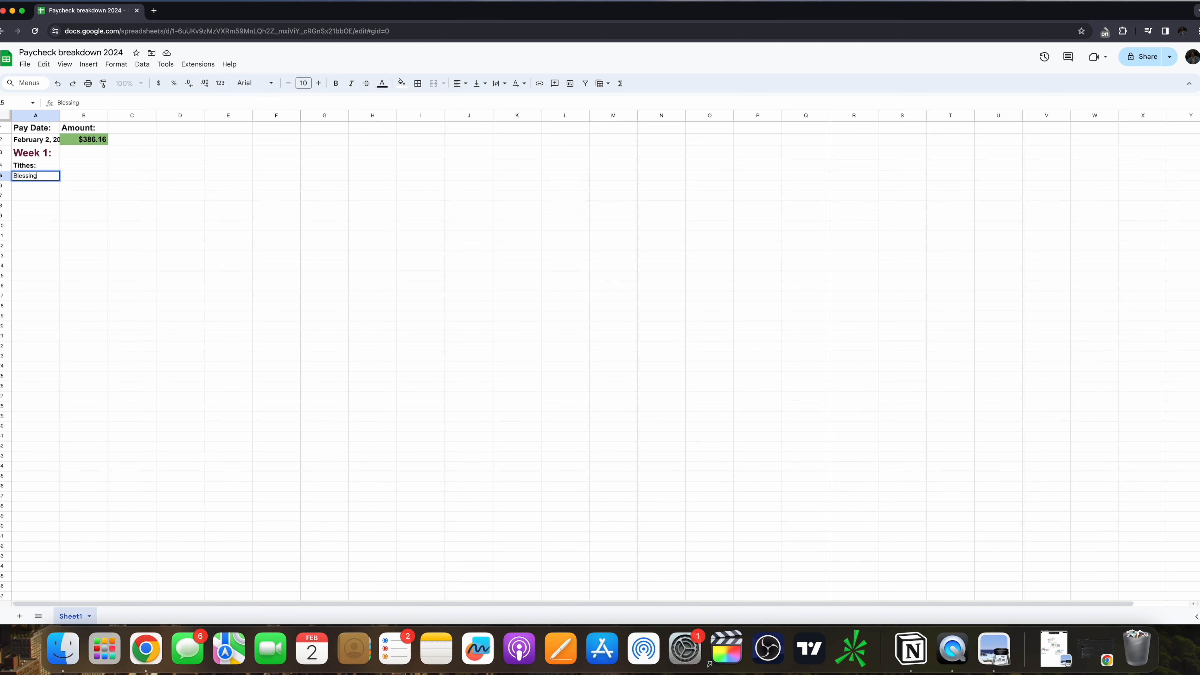
key(Return)
text(Navy CC)
double_click(30, 195)
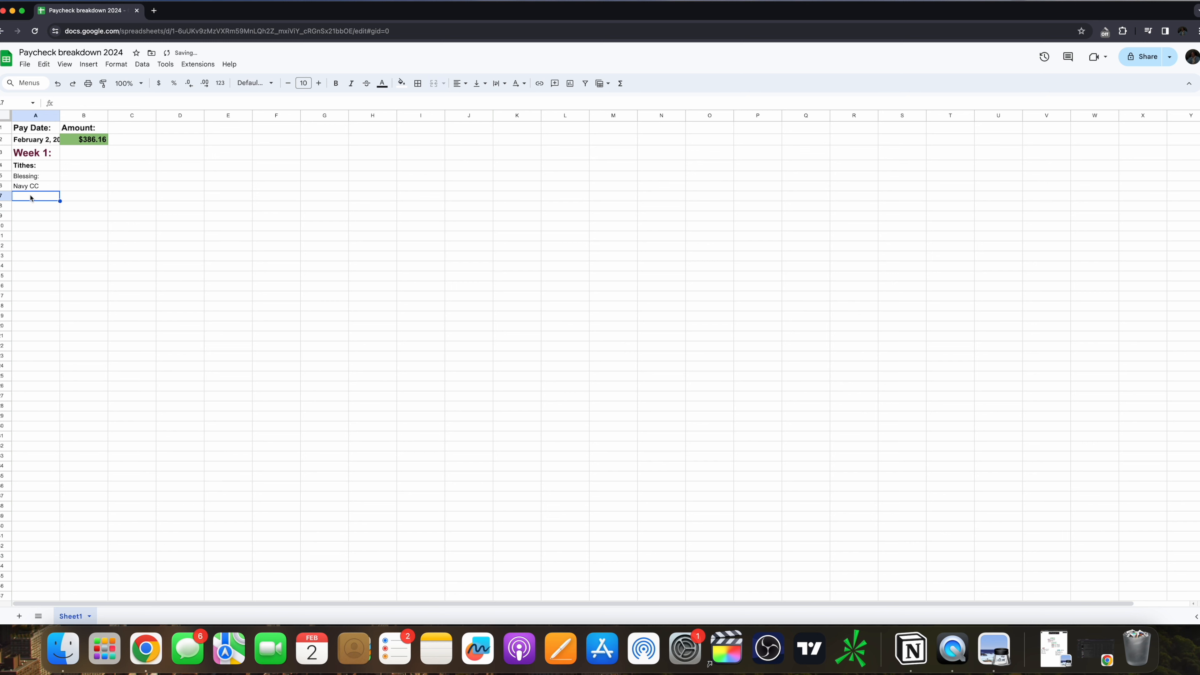
text(Care CC)
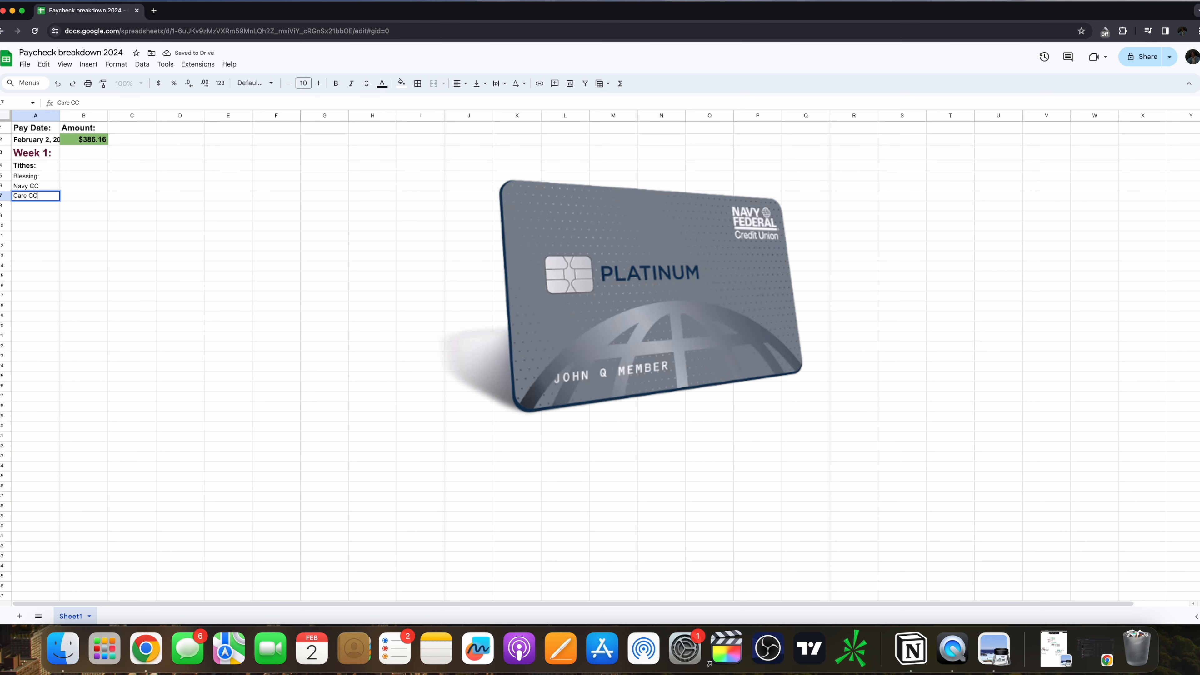
double_click(29, 205)
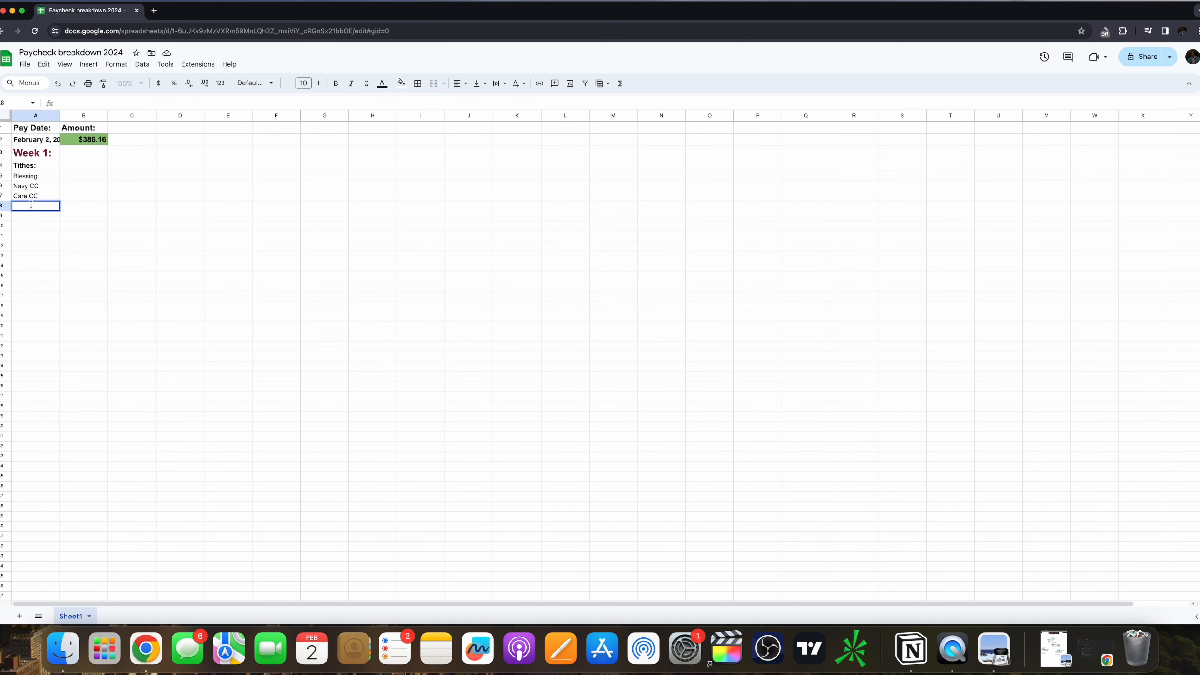
text(Capital)
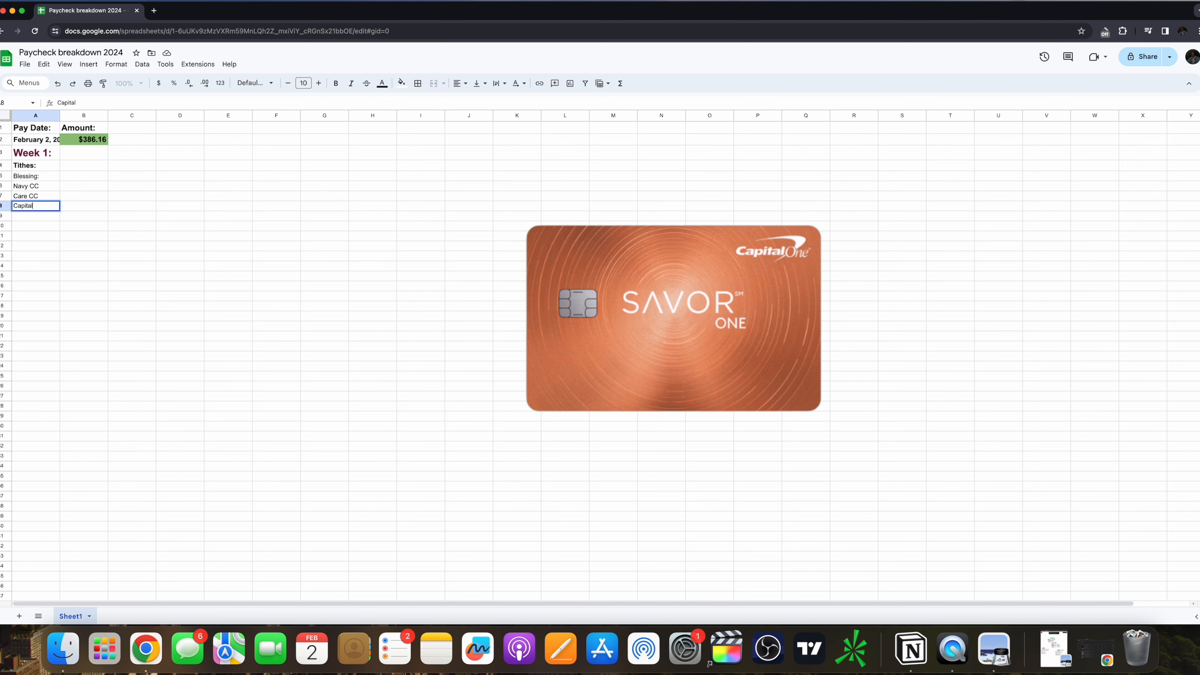
text( On)
text(e )
text(CC)
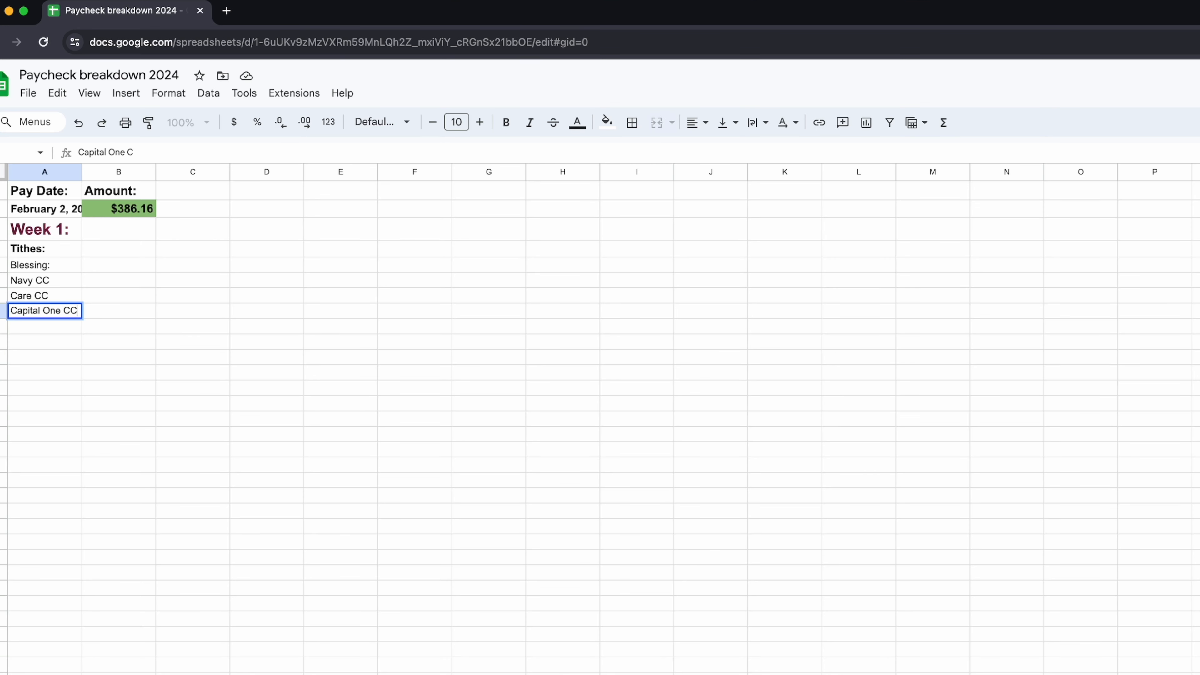
Add the bill labels "Car Insurance:" in A9 and "Phone Bill:" in A10.
click(35, 327)
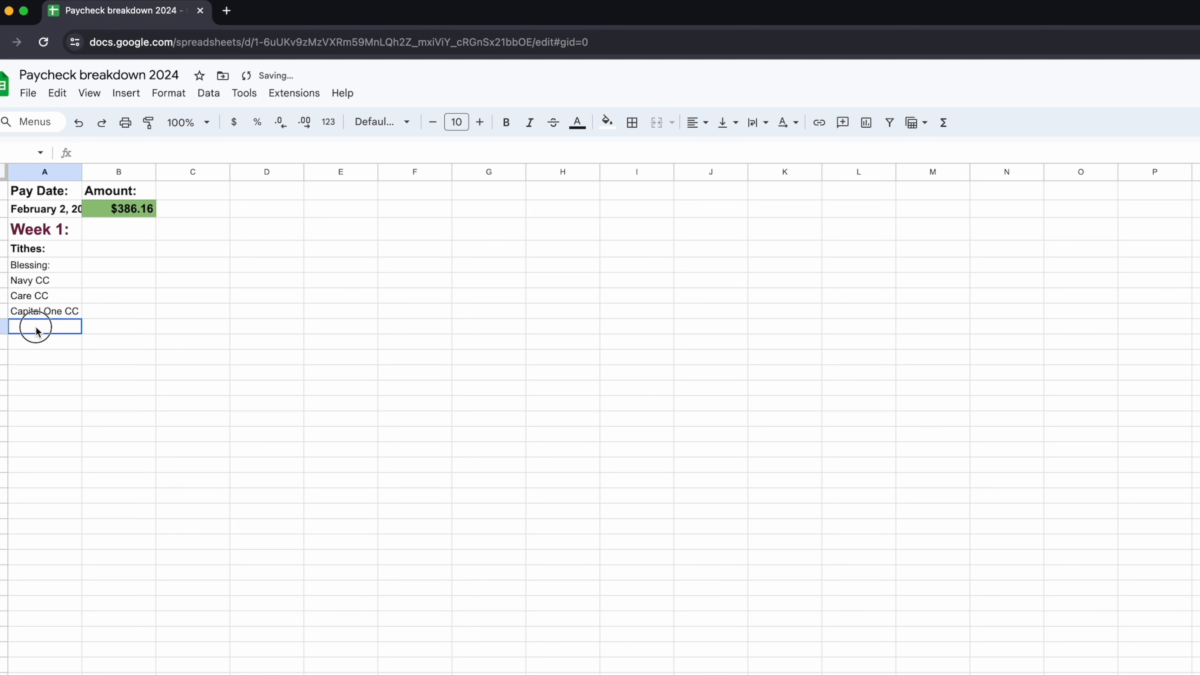
text(Car Insurance:)
key(Return)
text(Phone)
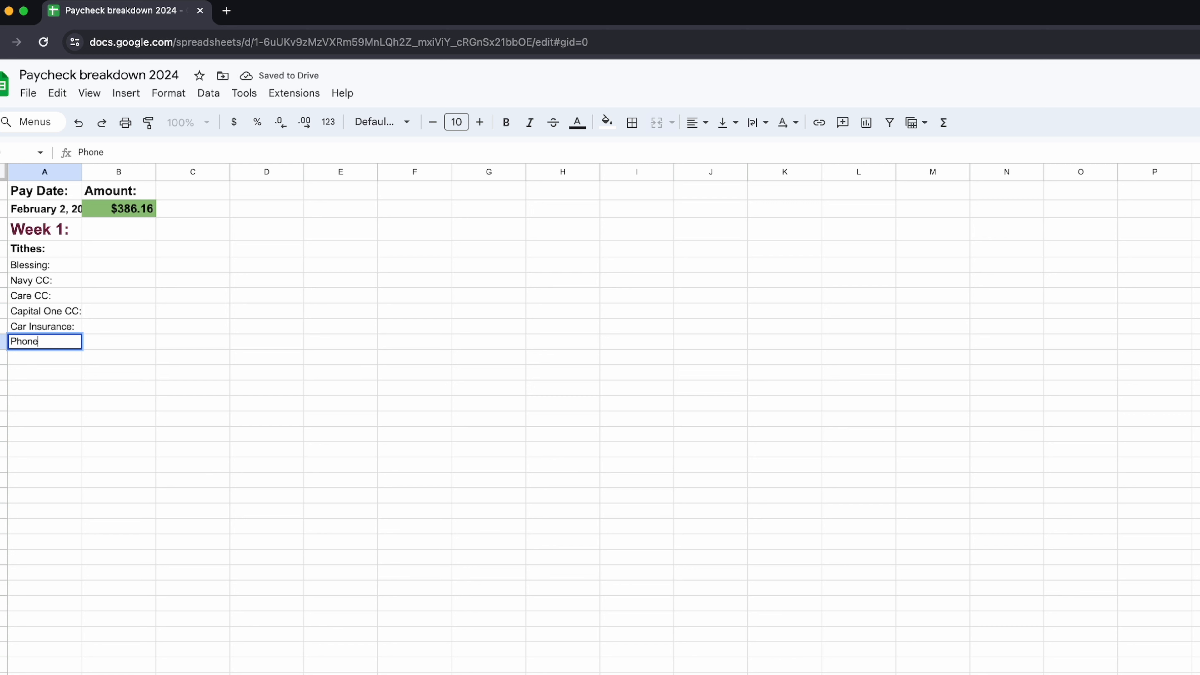
text( Bill:)
Add the labels "Groceries:", "Gas:" and "Investments:" in A11 to A13.
double_click(54, 355)
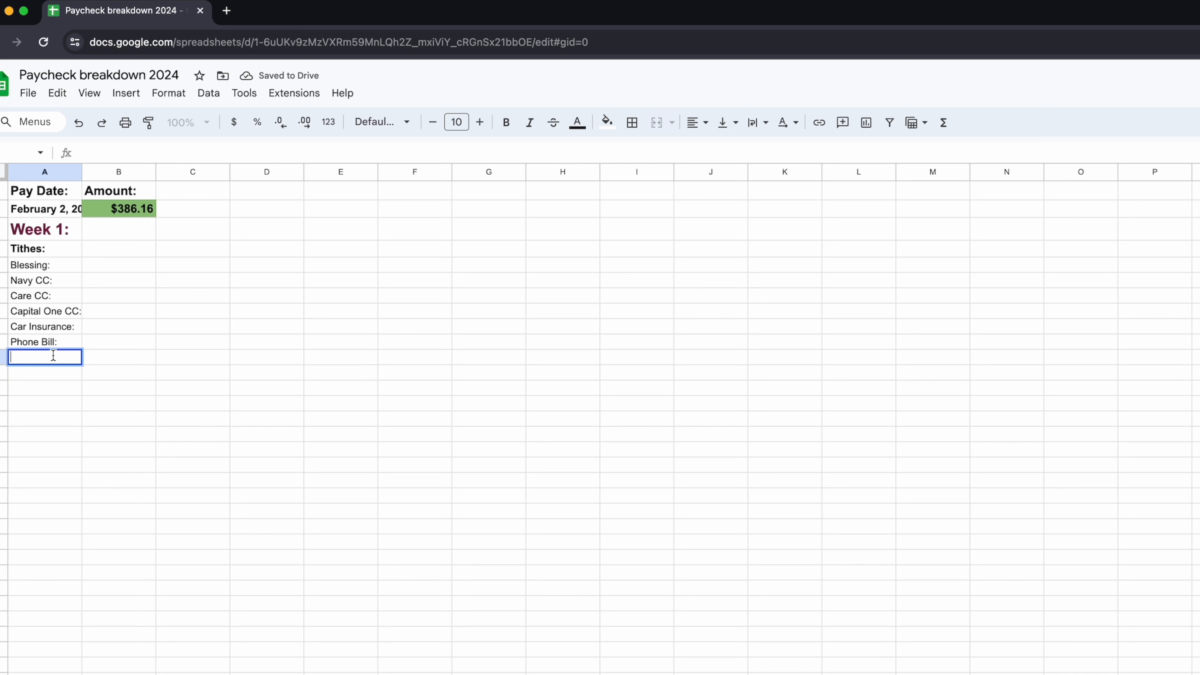
text(Groceries:)
key(Return)
text(Gas:)
key(Return)
text(Ib)
key(BackSpace)
text(nvestmentas)
key(BackSpace)
key(BackSpace)
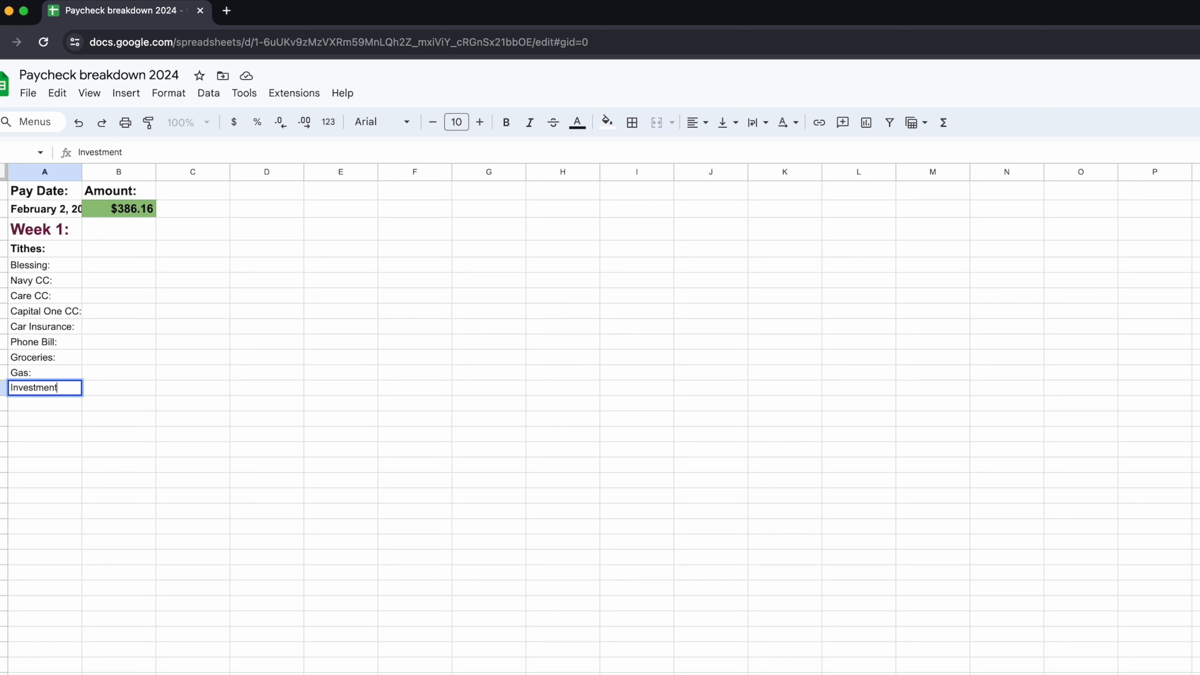
text(s:)
Add the labels "Passive Income:", "Savings:" and "Emergency Fund:" in A14 to A16.
click(44, 405)
double_click(44, 405)
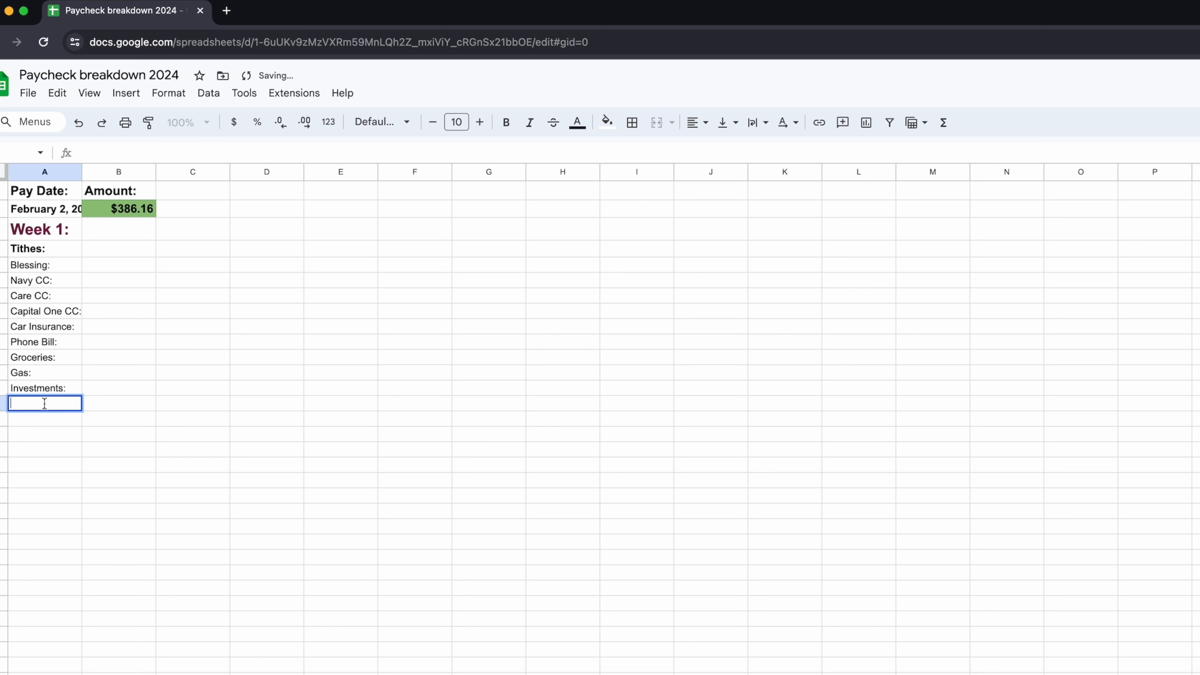
text(Passive Income)
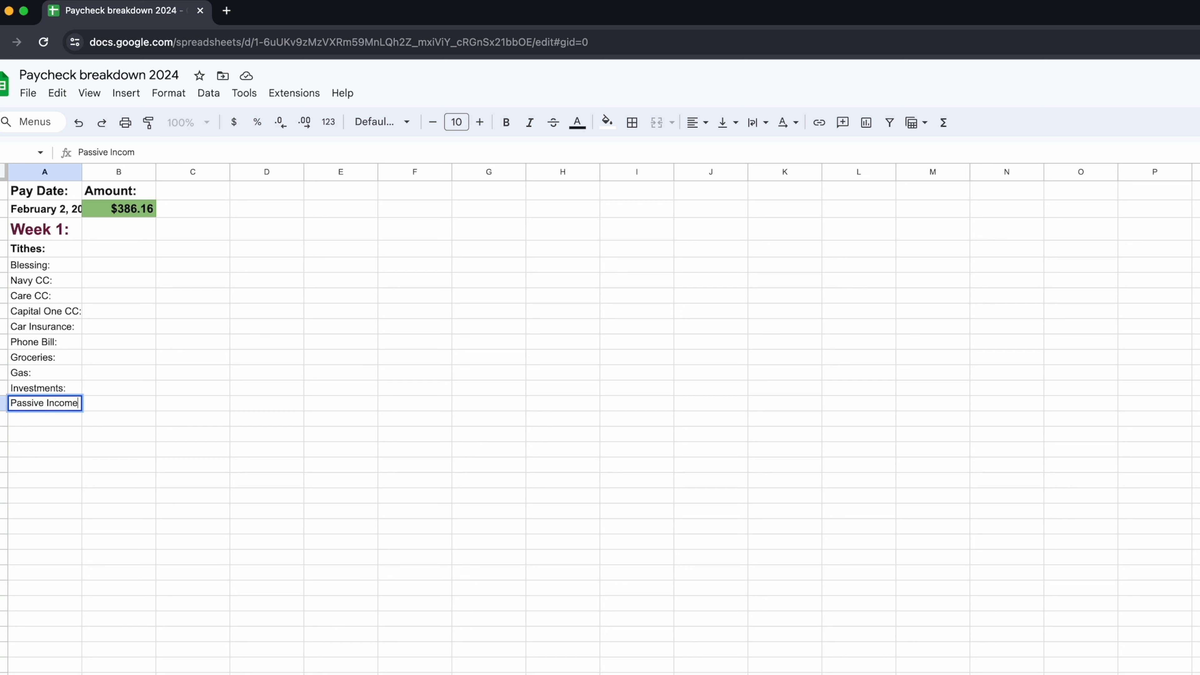
text(:)
double_click(51, 418)
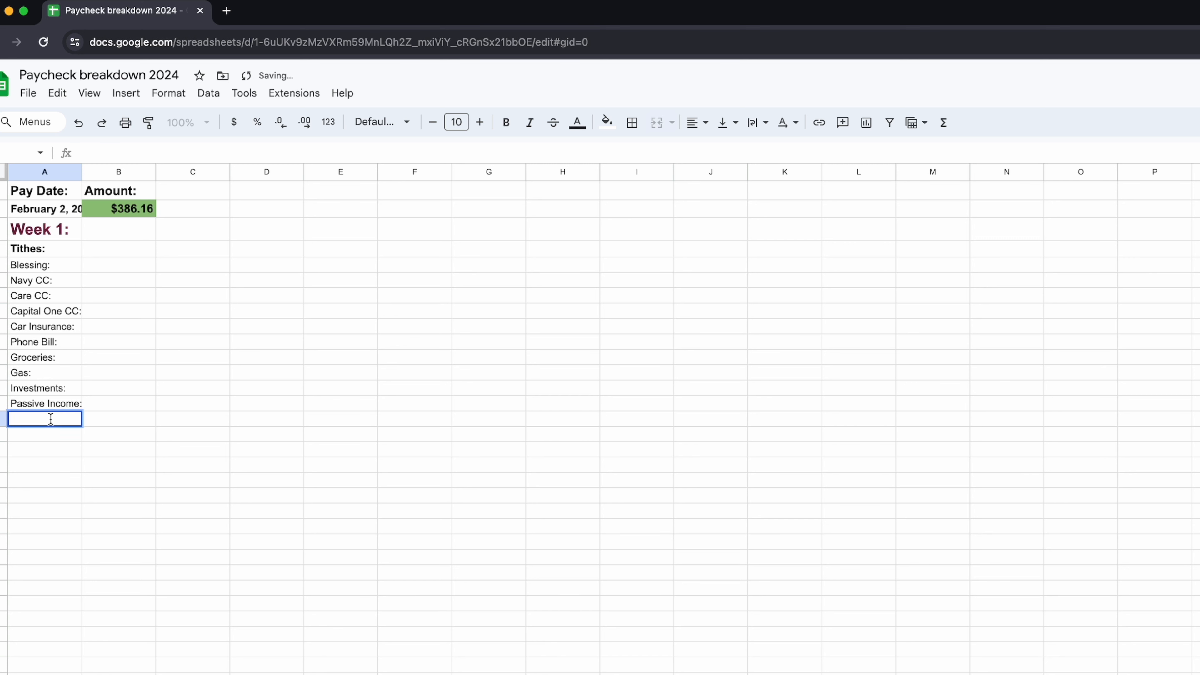
text(Savings:)
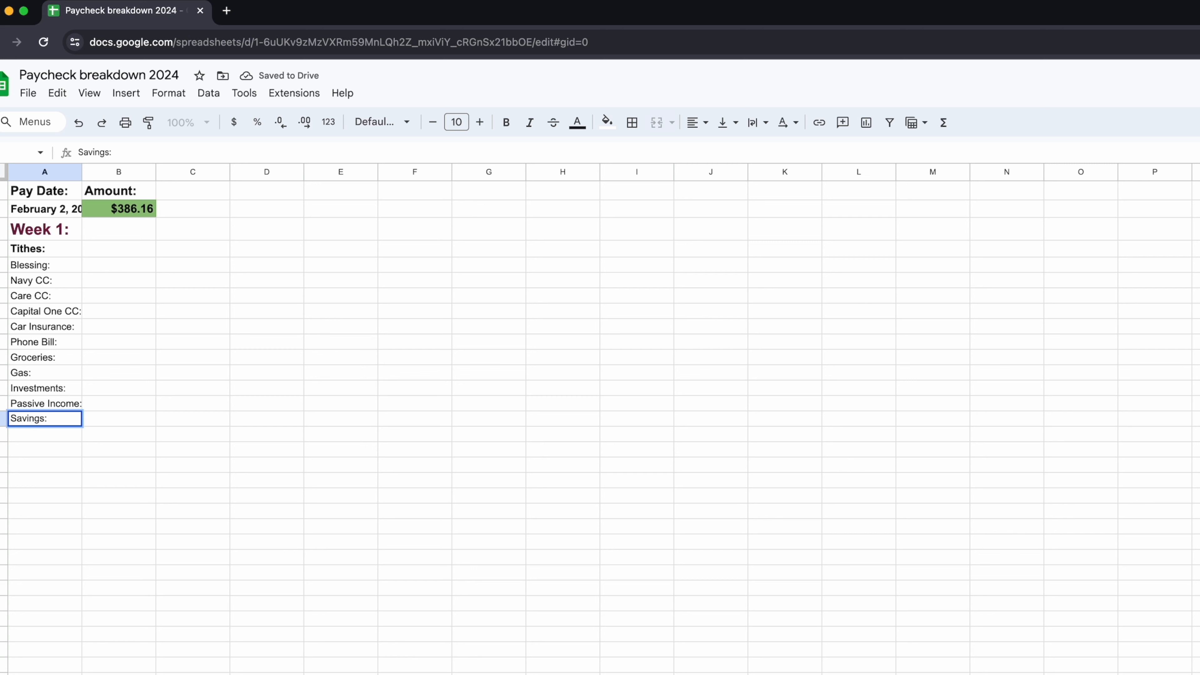
key(Return)
text(Emergency Fund:)
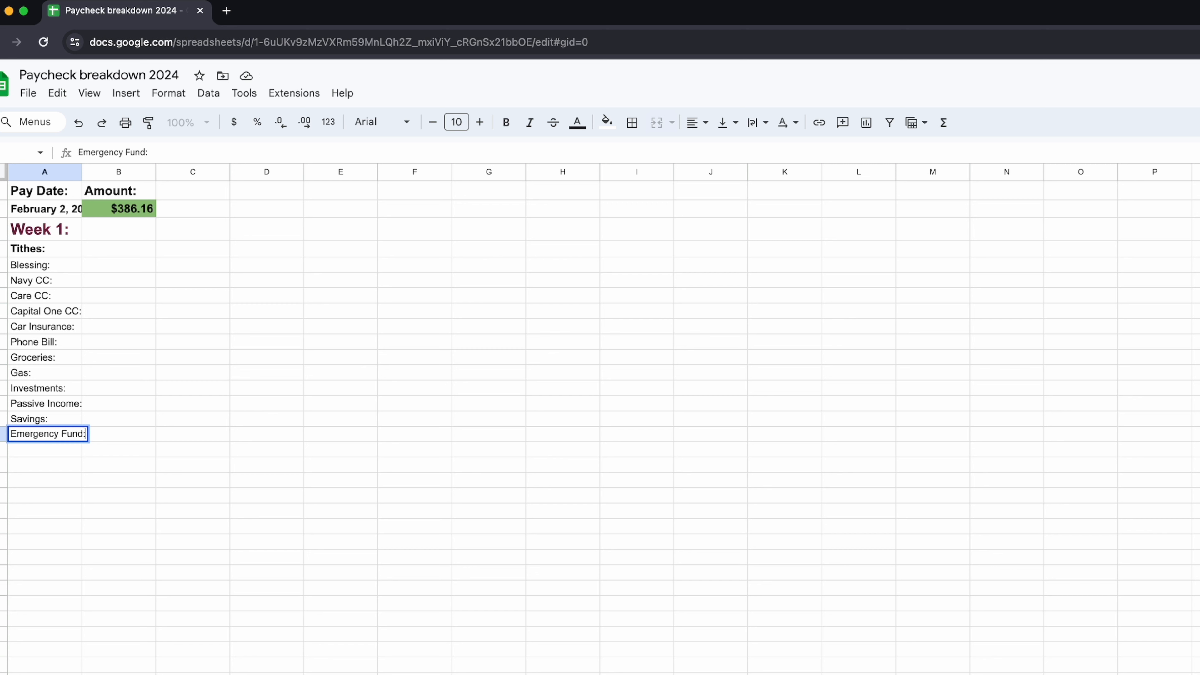
Add a label for the named family member's investments in A17 and "Self Care:" in A18.
double_click(53, 450)
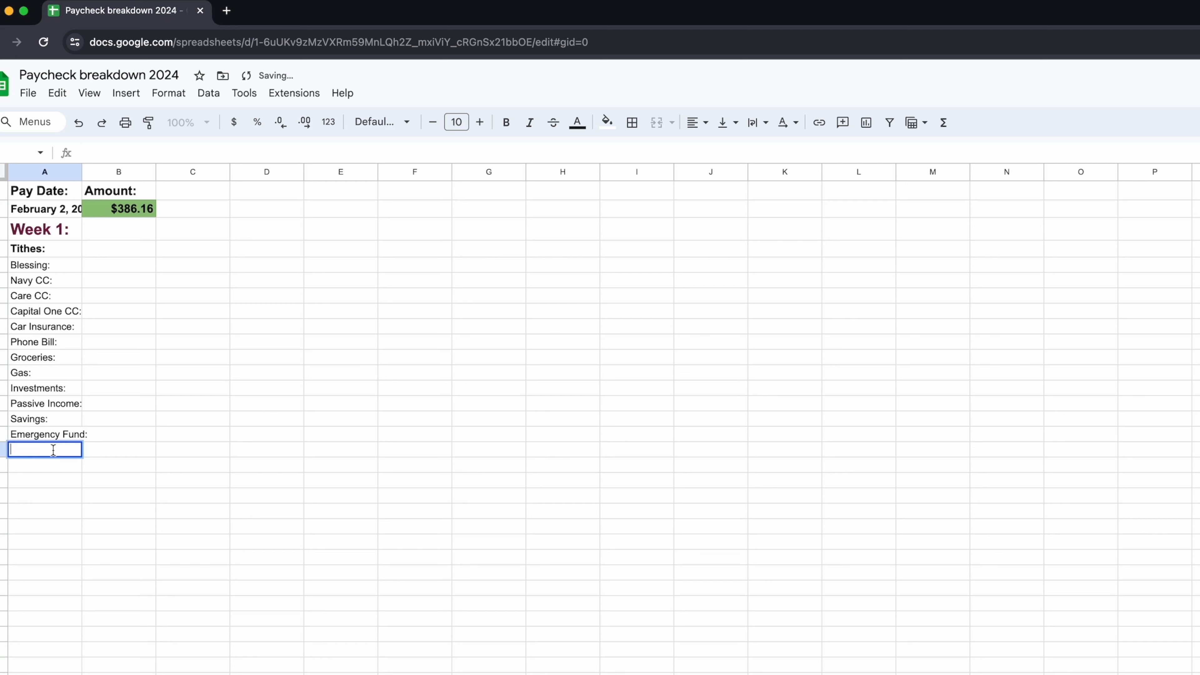
text(Sariah)
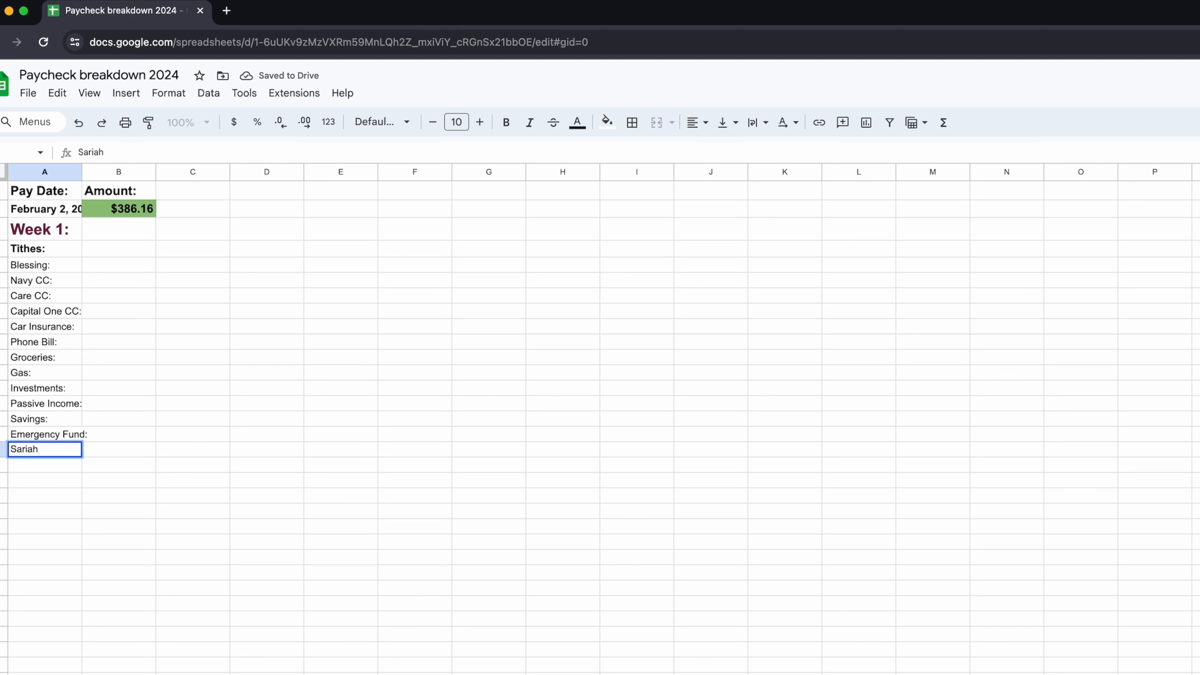
text('s Investment)
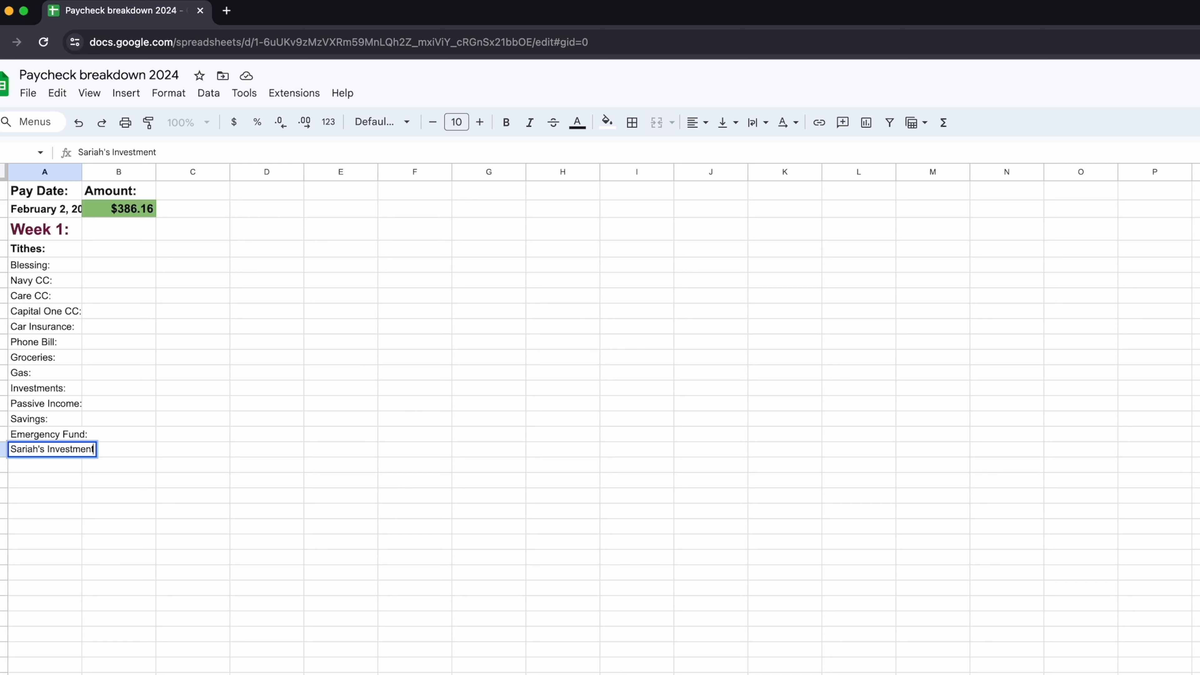
text(s:)
click(45, 464)
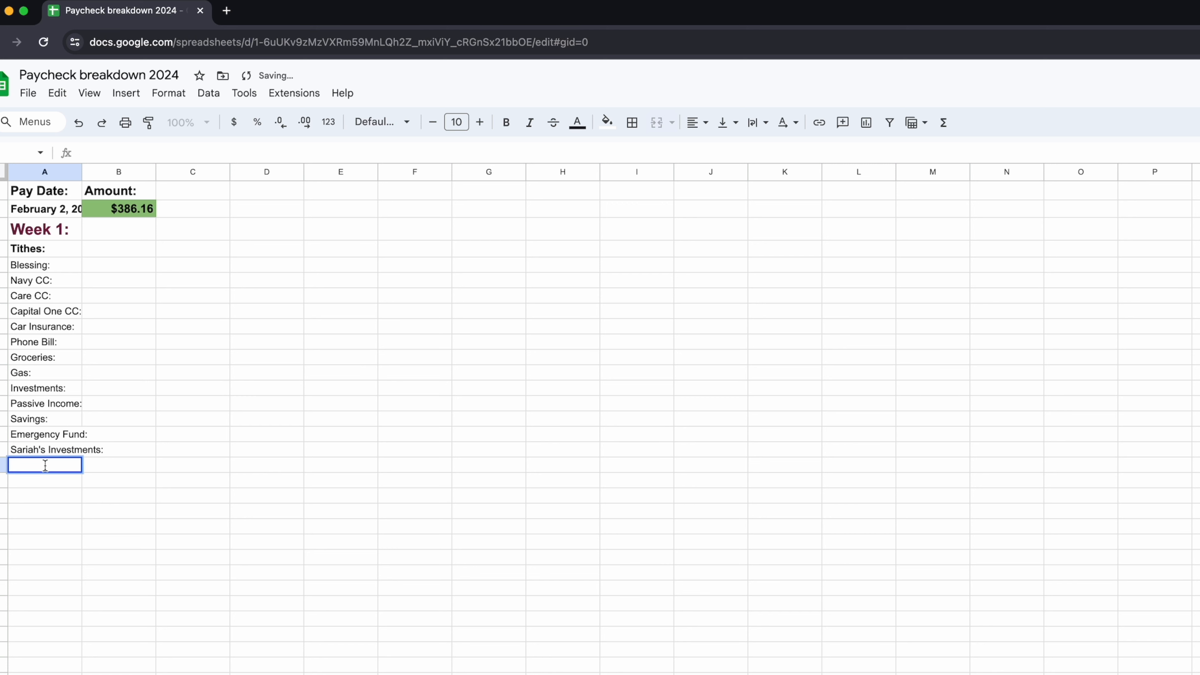
text(Self Care:)
Format the category labels from Blessing through Self Care as bold, size 11 text.
drag(18, 265, 63, 466)
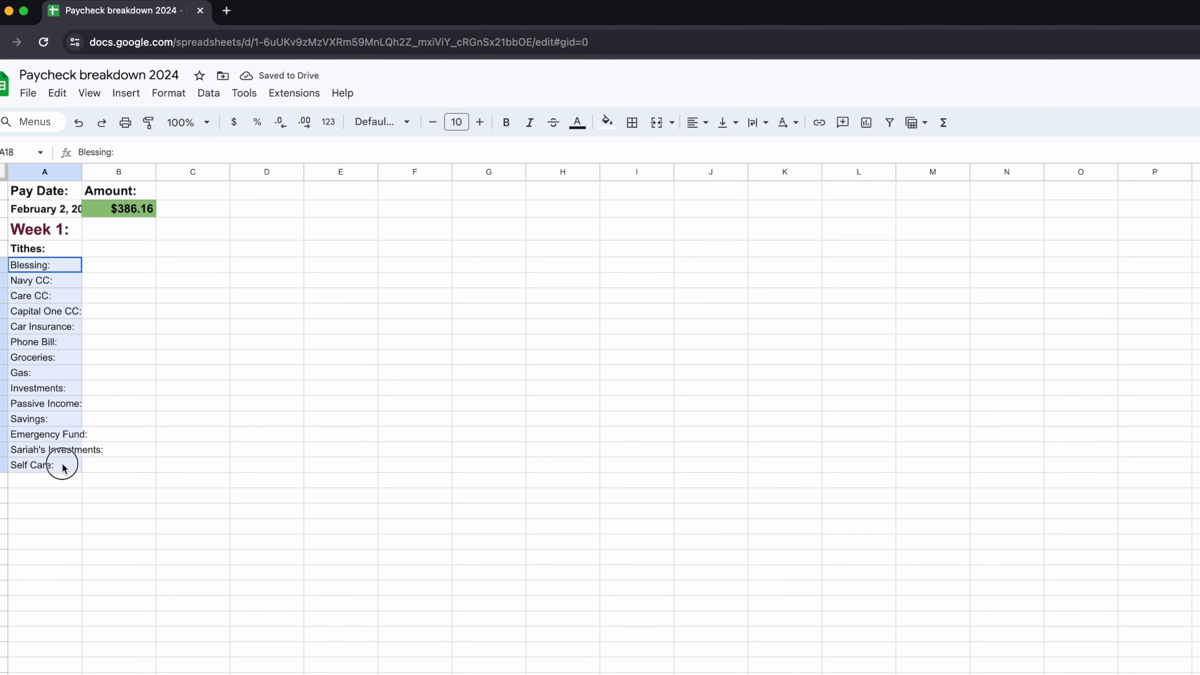
click(479, 122)
click(506, 123)
click(52, 251)
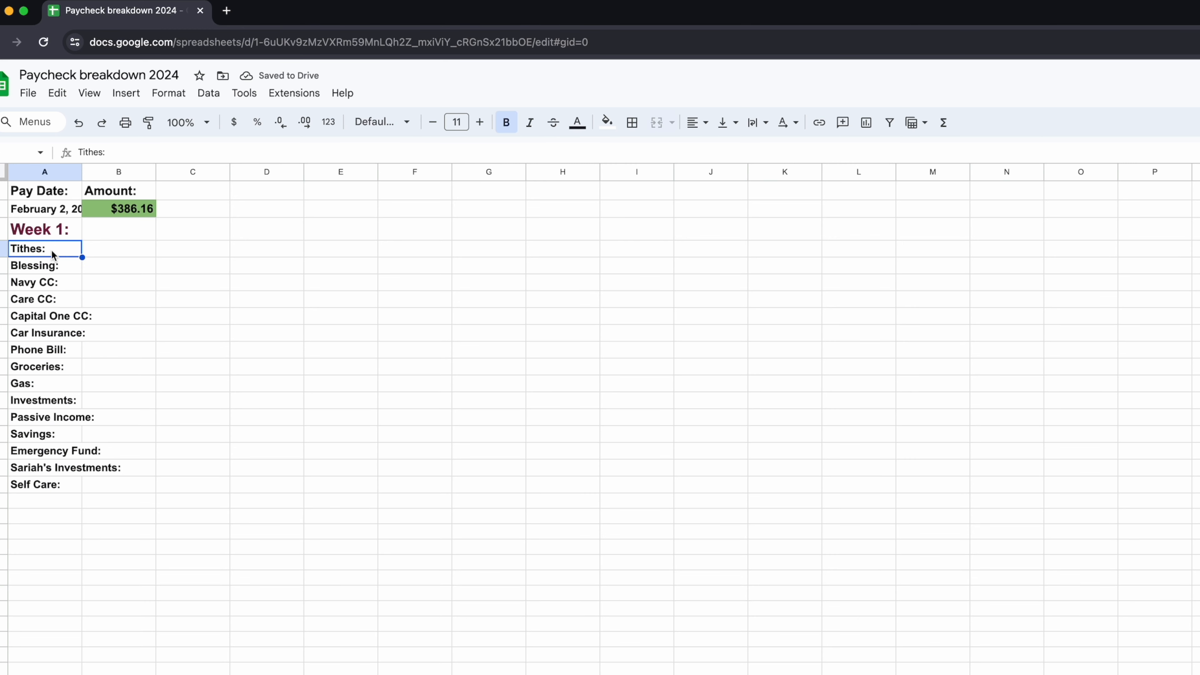
Give the amount cells for Tithes and Blessing (B4:B5) a purple text color and a light purple fill.
click(99, 250)
key(Up)
key(Up)
key(Down)
key(Down)
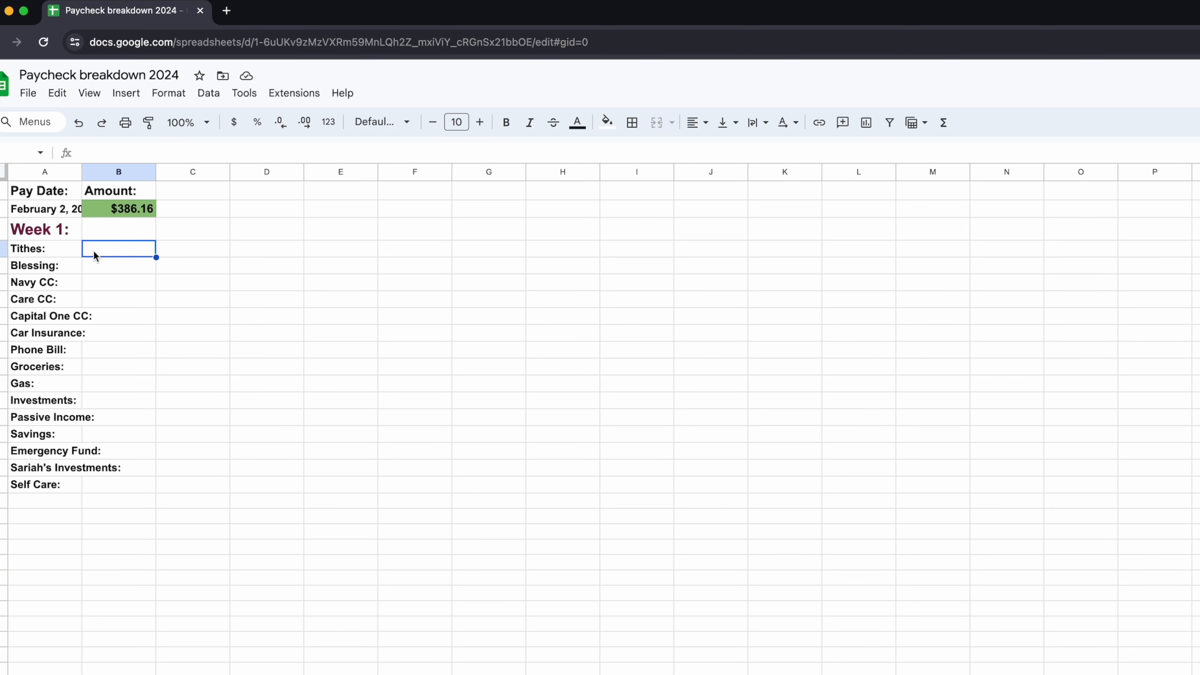
key(shift+Down)
click(578, 123)
click(713, 255)
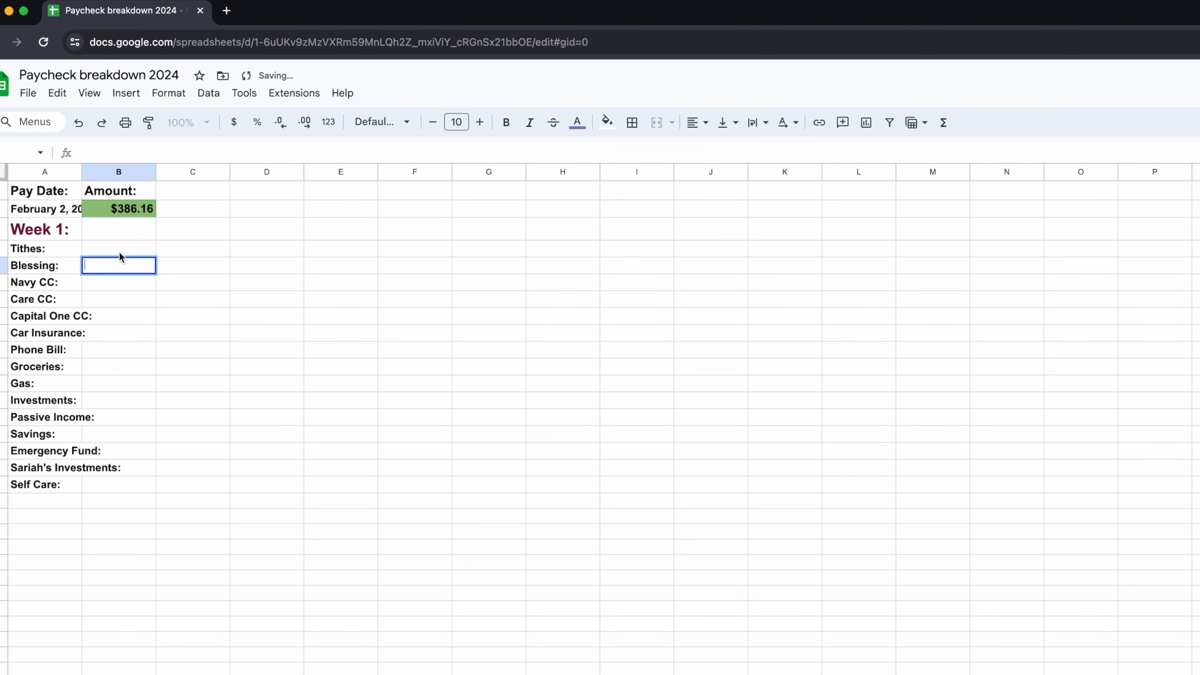
click(607, 122)
click(740, 238)
click(607, 123)
Fill the amount cells of the three credit cards (B6:B8) with brick red.
drag(95, 283, 112, 318)
click(607, 122)
click(627, 242)
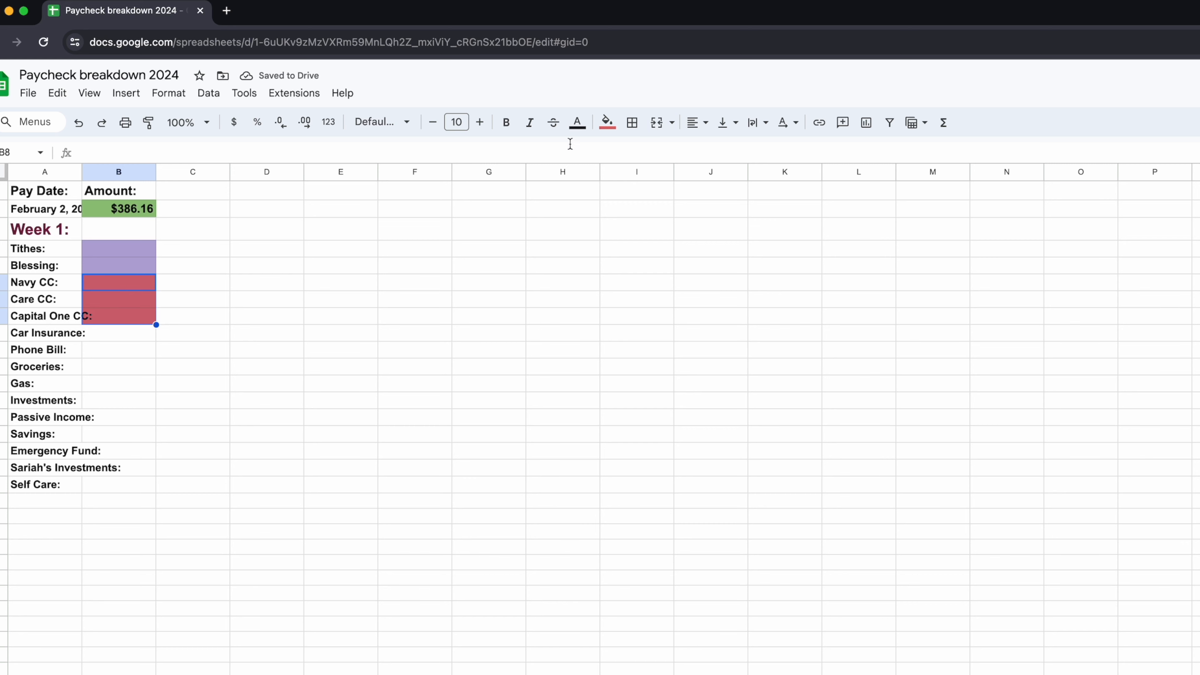
click(606, 123)
click(629, 255)
click(607, 122)
click(609, 240)
Fill the Car Insurance and Phone Bill amount cells (B9:B10) with the bright standard orange.
click(105, 336)
drag(105, 339, 114, 349)
click(607, 122)
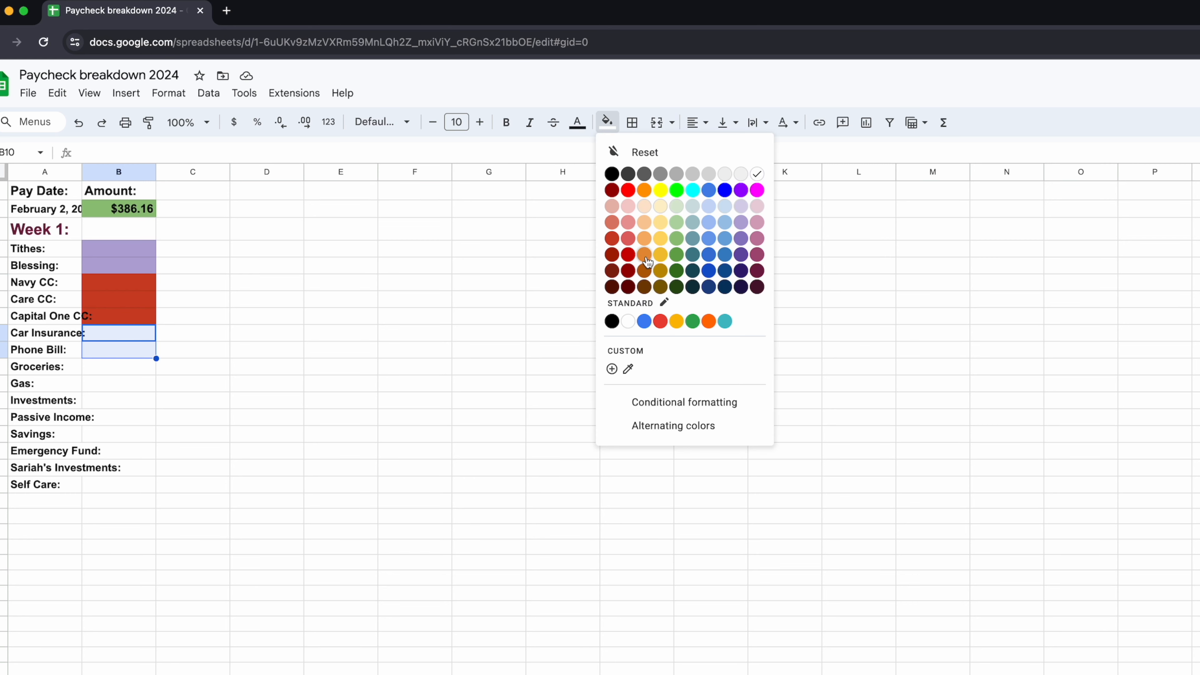
click(646, 261)
click(609, 125)
click(645, 240)
click(608, 124)
click(646, 257)
click(608, 124)
click(646, 272)
click(608, 123)
click(709, 321)
Fill the Groceries and Gas amount cells with light blue and the five investment and savings cells (B13:B17) with green.
drag(109, 367, 109, 383)
click(608, 123)
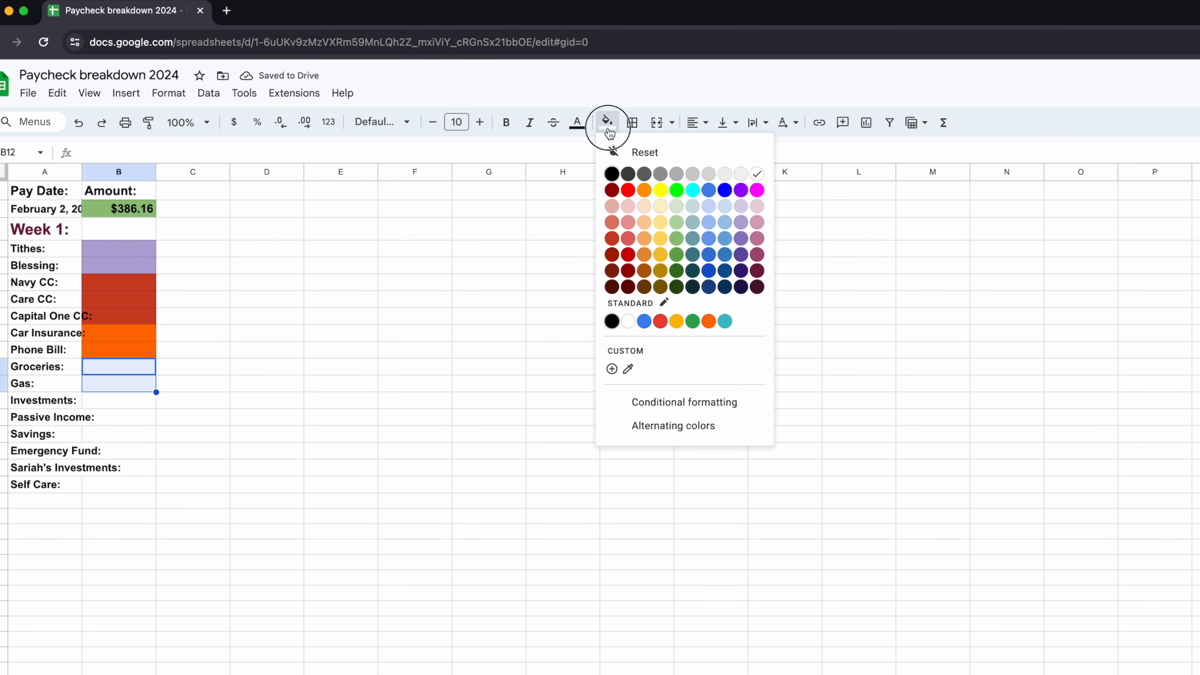
click(709, 238)
click(608, 123)
click(725, 321)
click(124, 374)
drag(124, 376, 123, 468)
click(608, 123)
click(709, 239)
click(608, 123)
click(606, 123)
click(606, 124)
click(725, 222)
click(608, 123)
click(677, 238)
Fill the Self Care amount cell (B18) with magenta.
click(119, 484)
click(608, 123)
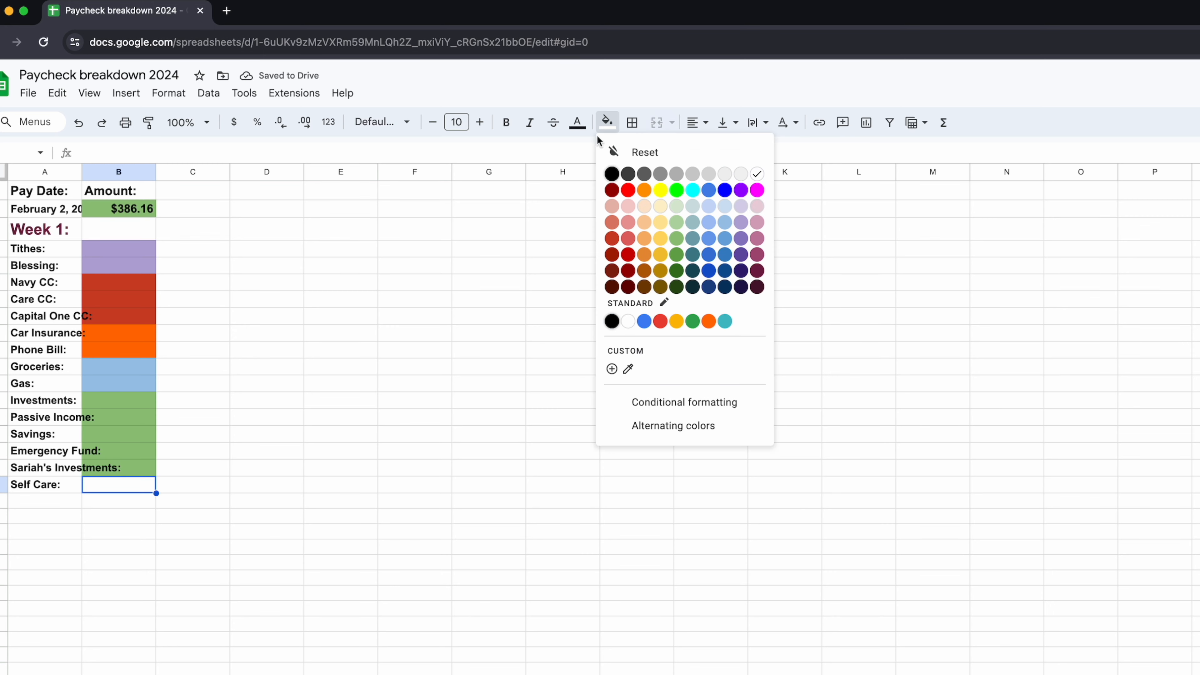
click(758, 190)
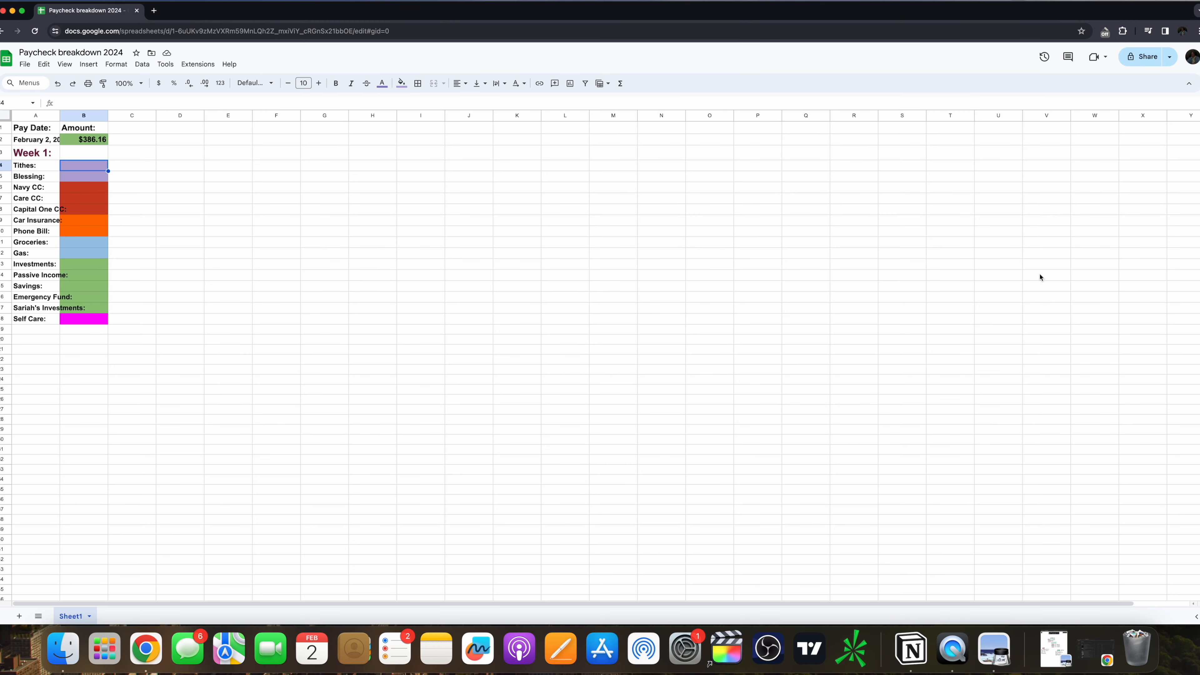
Restore the minimized IMG_3208.PNG budget notes and size both windows so the spreadsheet and the notes sit side by side.
drag(1199, 279, 573, 230)
click(1054, 647)
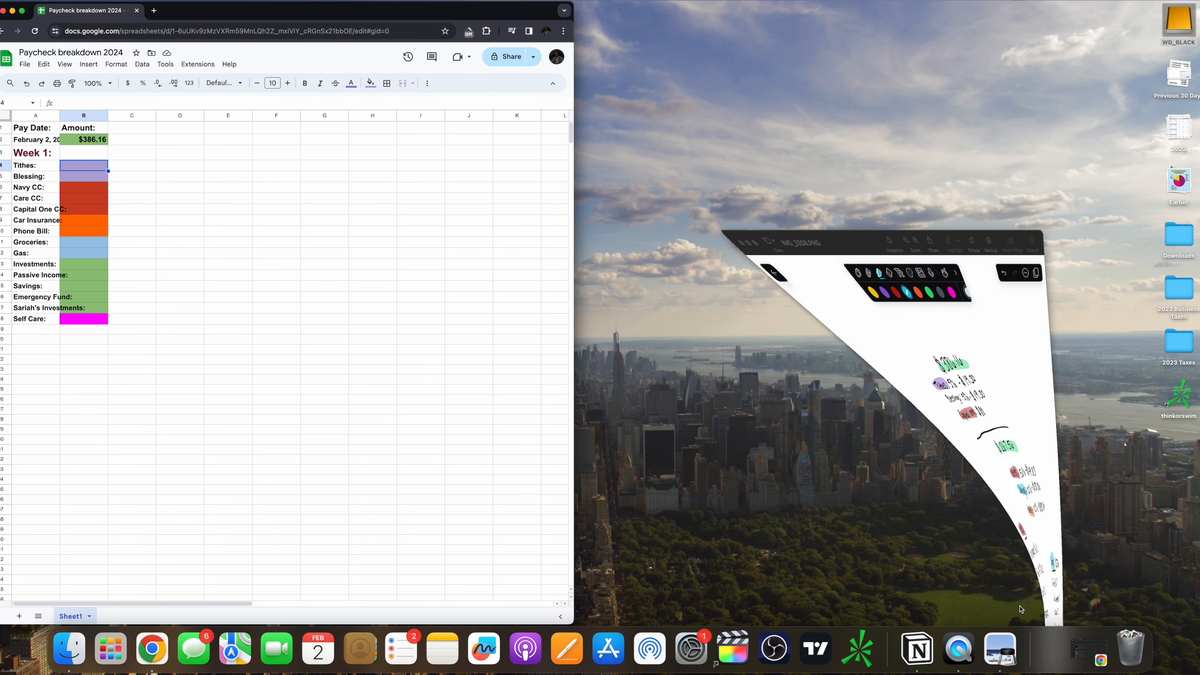
drag(740, 30, 915, 13)
drag(772, 607, 670, 623)
drag(575, 438, 668, 438)
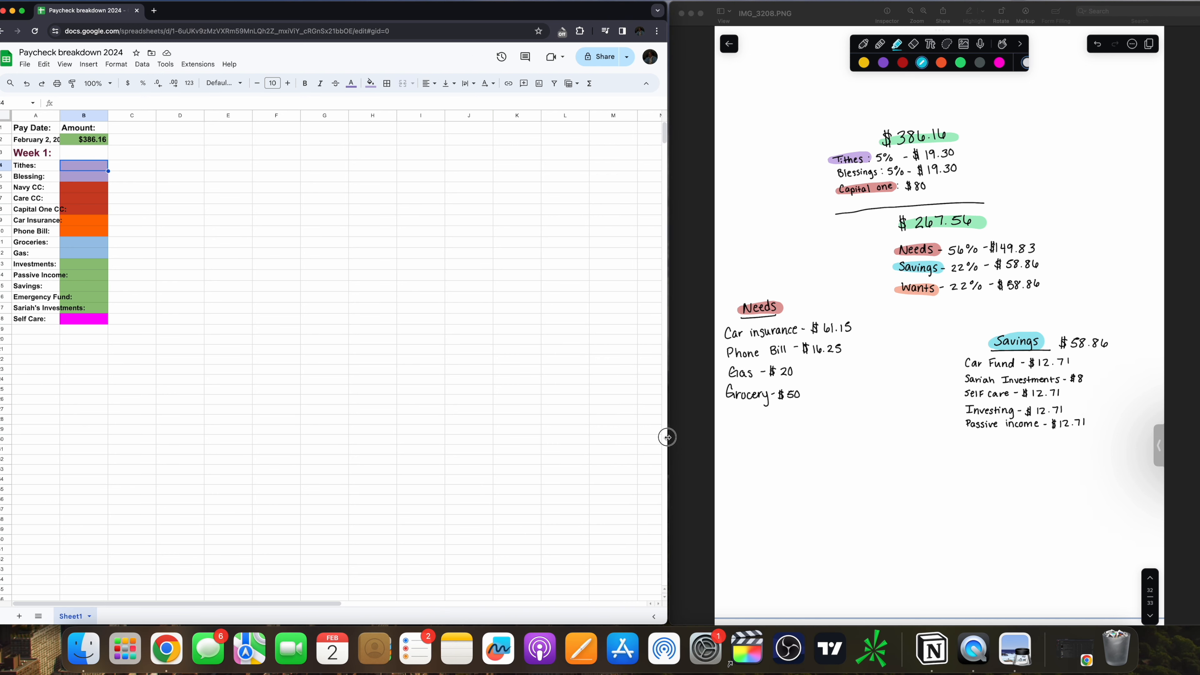
Enlarge the spreadsheet view to 200% zoom.
click(109, 83)
click(95, 162)
click(113, 84)
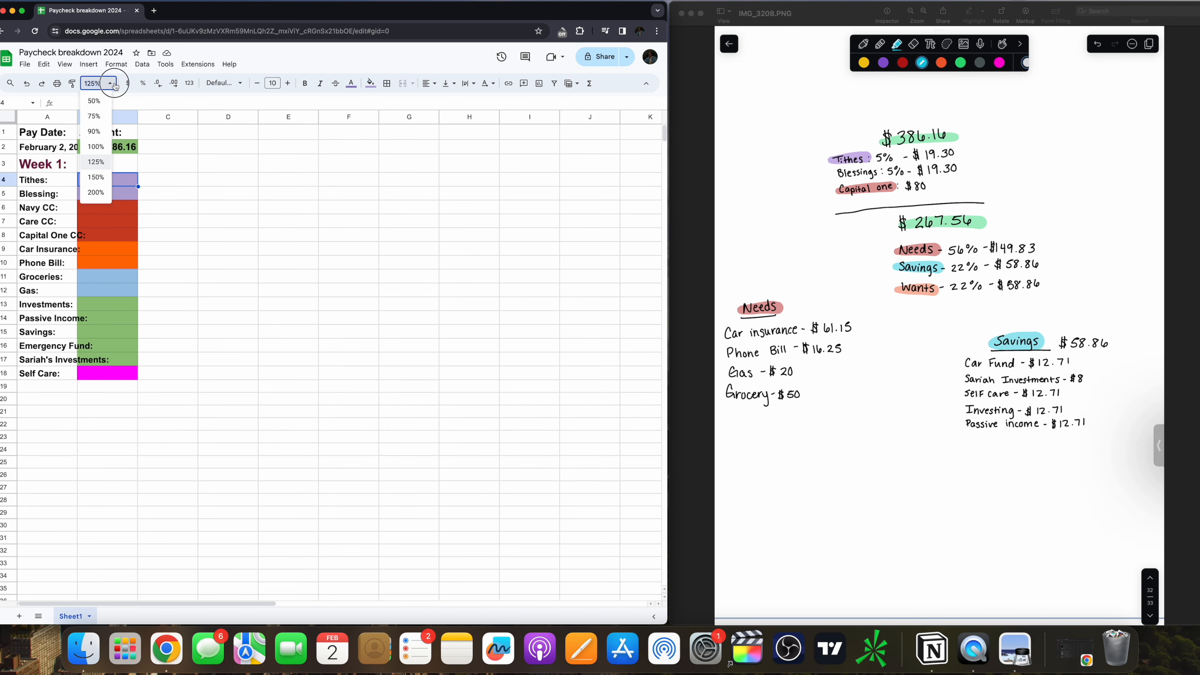
click(96, 176)
click(110, 83)
click(97, 191)
Enter $19.30 as the amount for both Tithes and Blessing, and reset the text color.
double_click(155, 215)
text($19.30)
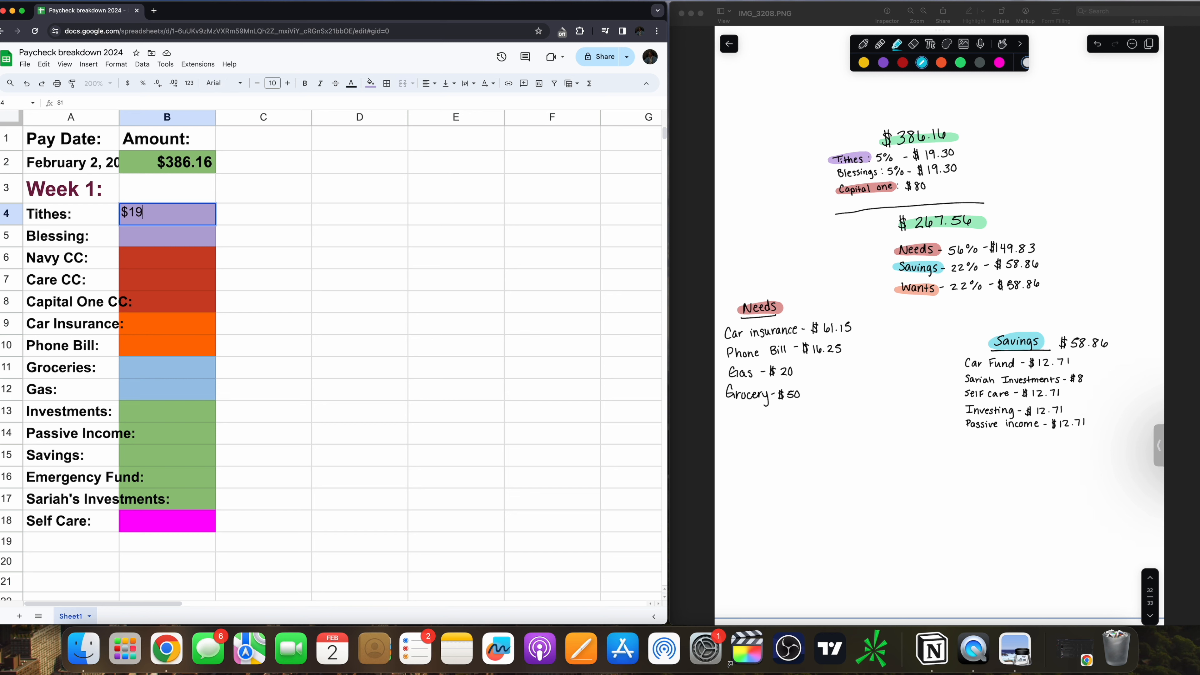
key(Return)
text($19.30)
click(351, 83)
click(350, 103)
double_click(162, 262)
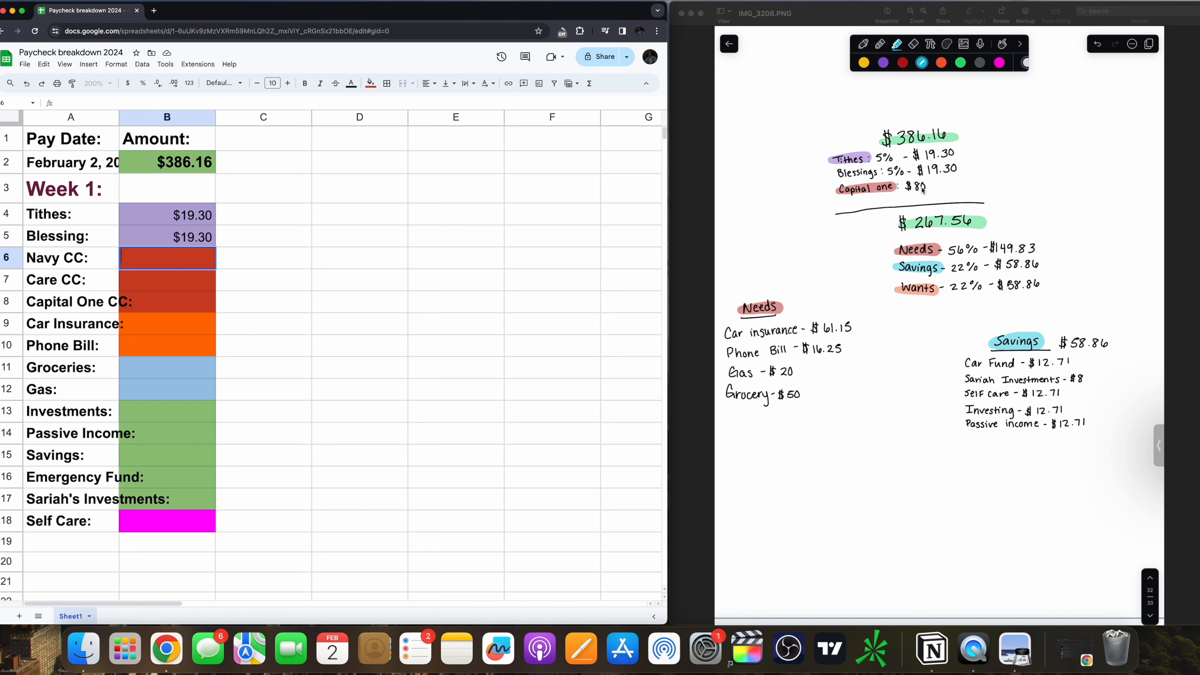
Enter the credit card amounts: $25 for Navy CC, $15 for Care CC and $40 for Capital One CC.
double_click(184, 262)
text($25)
click(175, 282)
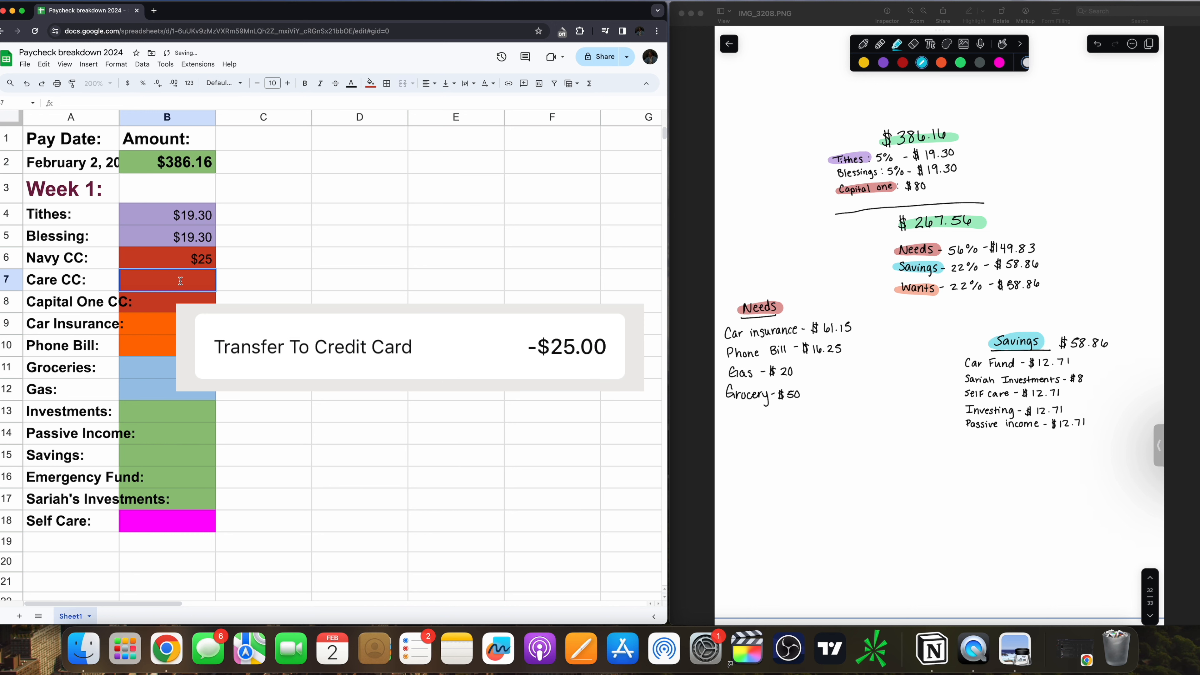
text(15)
key(Left)
key(Left)
text($)
key(Return)
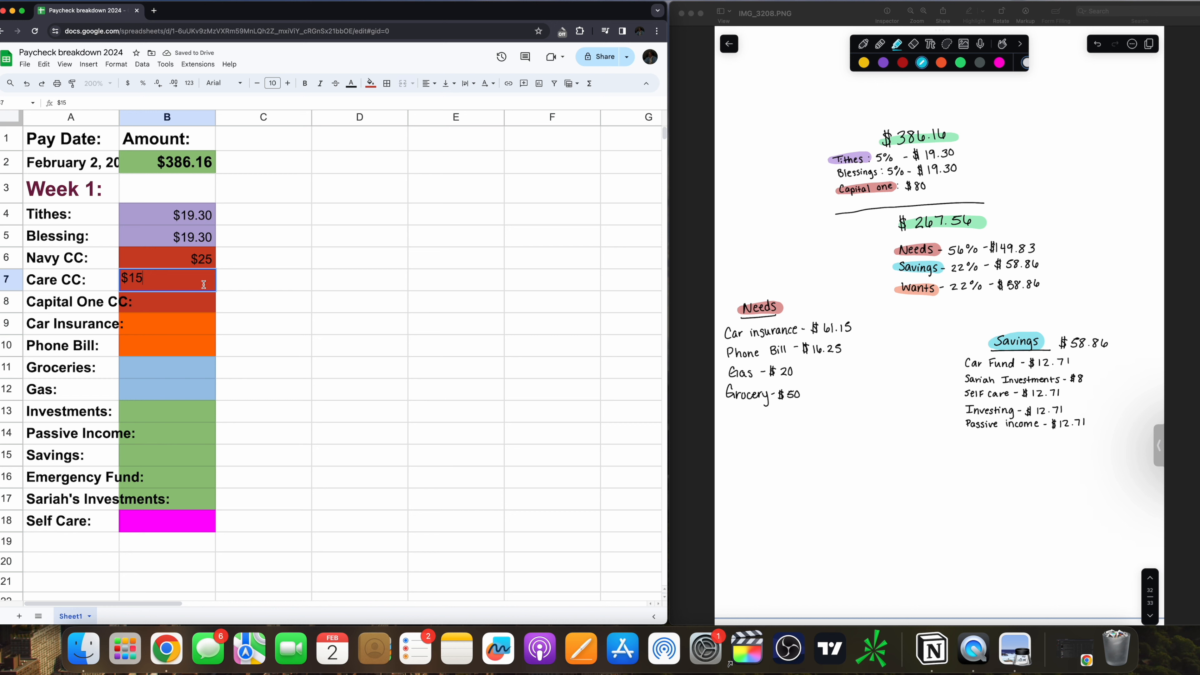
double_click(192, 304)
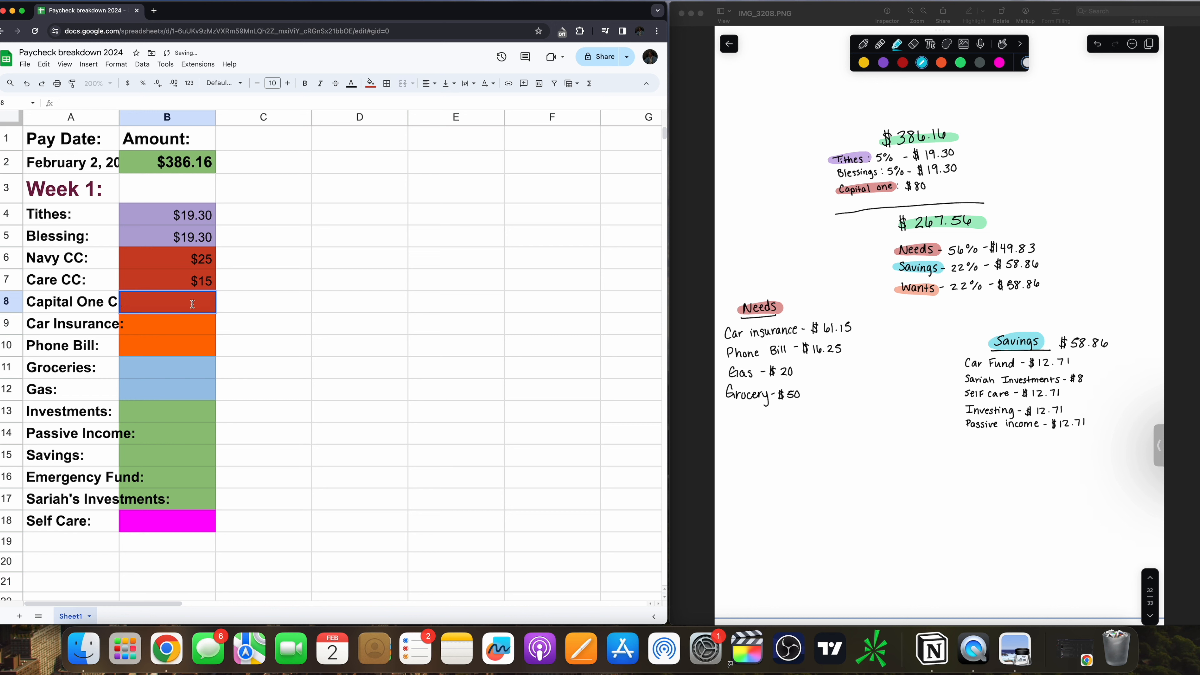
text($40)
key(Return)
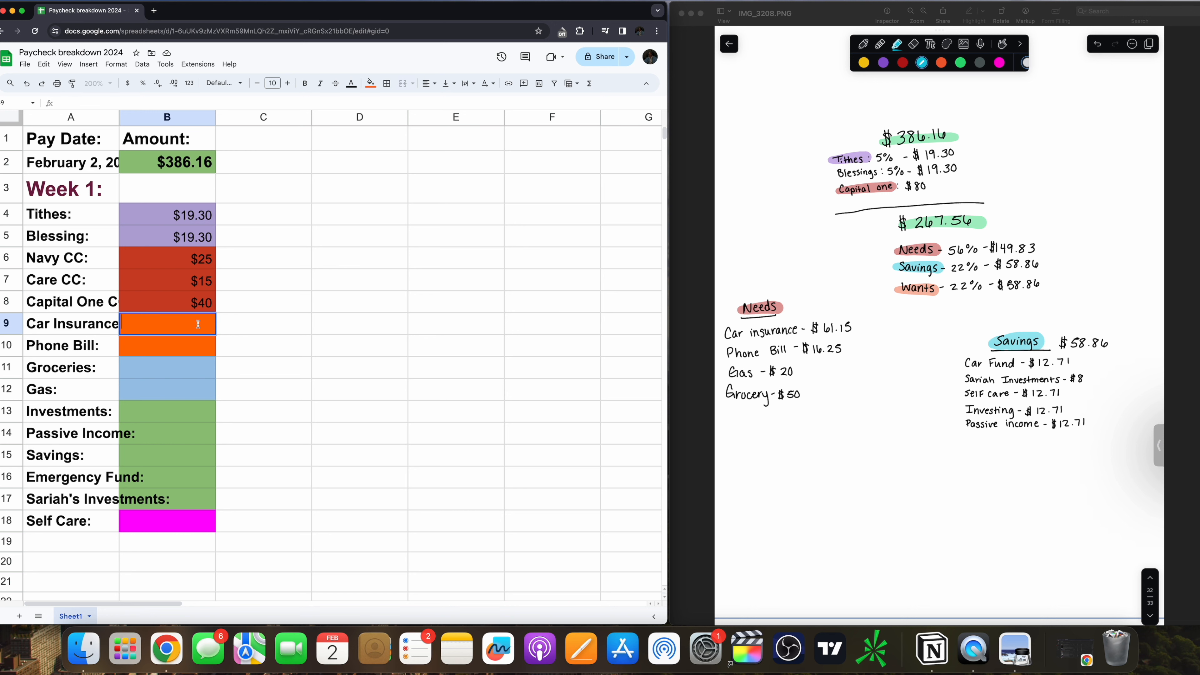
Enter $62 as the Car Insurance amount and $16.25 as the Phone Bill amount.
double_click(202, 325)
text($62)
key(Return)
text($16.25)
key(Return)
Enter $50 as the Groceries amount and $20 as the Gas amount.
text($50)
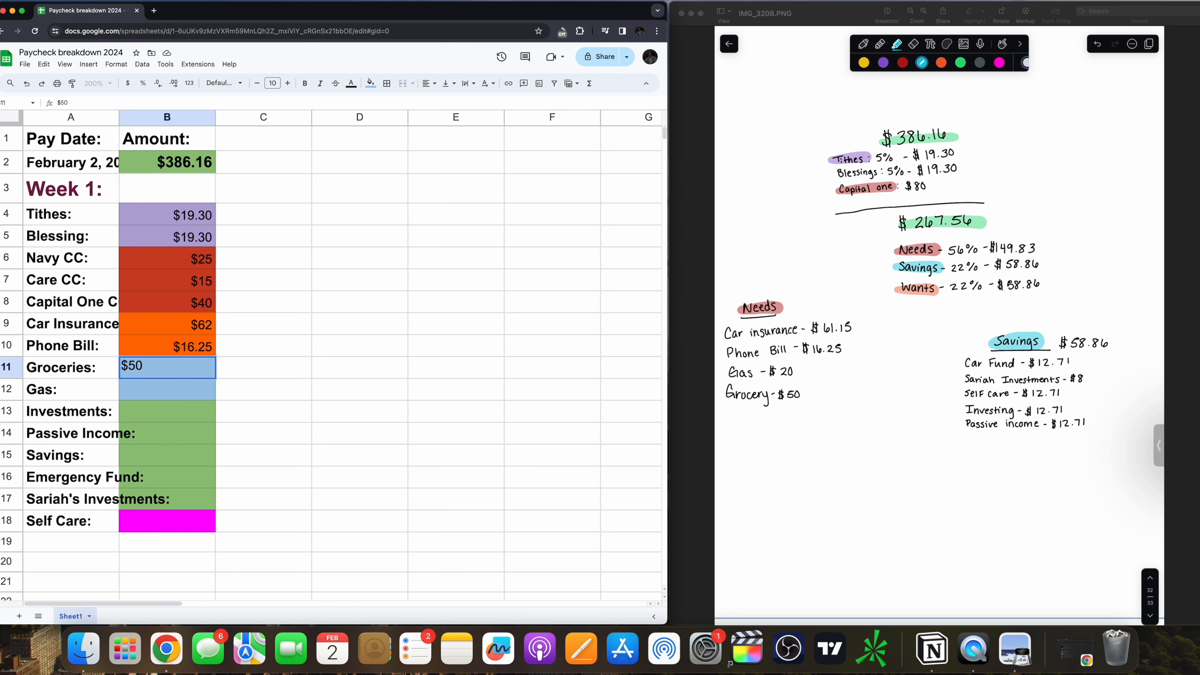
key(Return)
text($20)
key(Return)
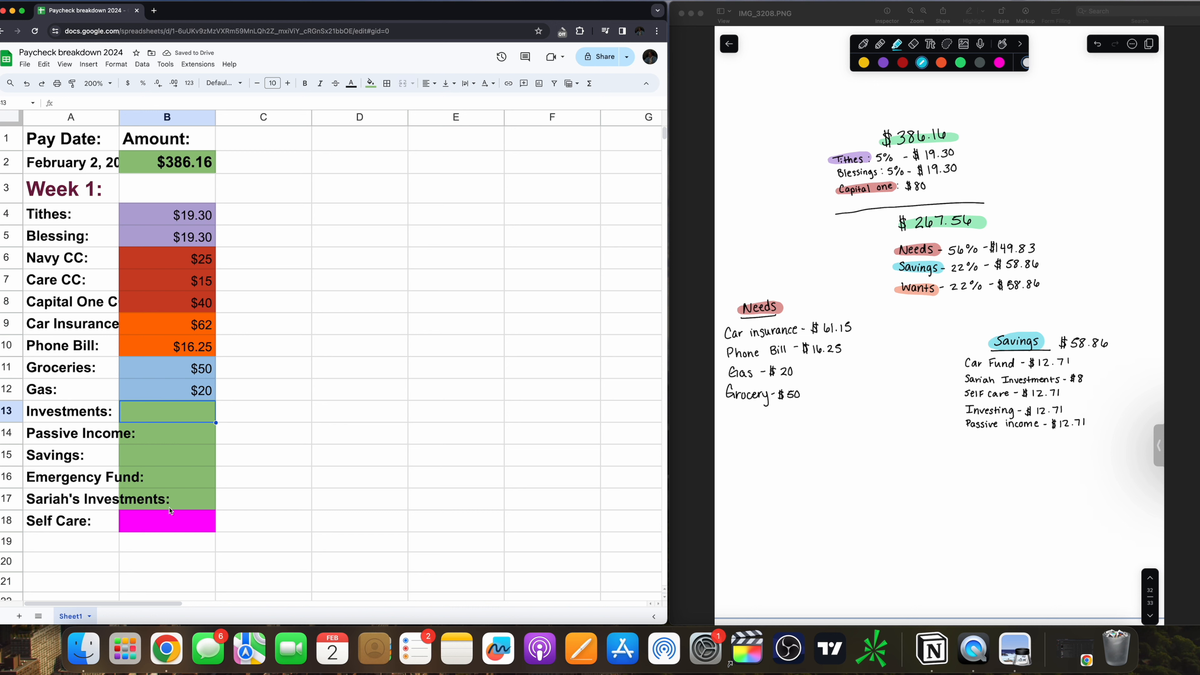
Enter $8 in the named person's investments amount cell (B17) and $10 for the Emergency Fund.
double_click(187, 498)
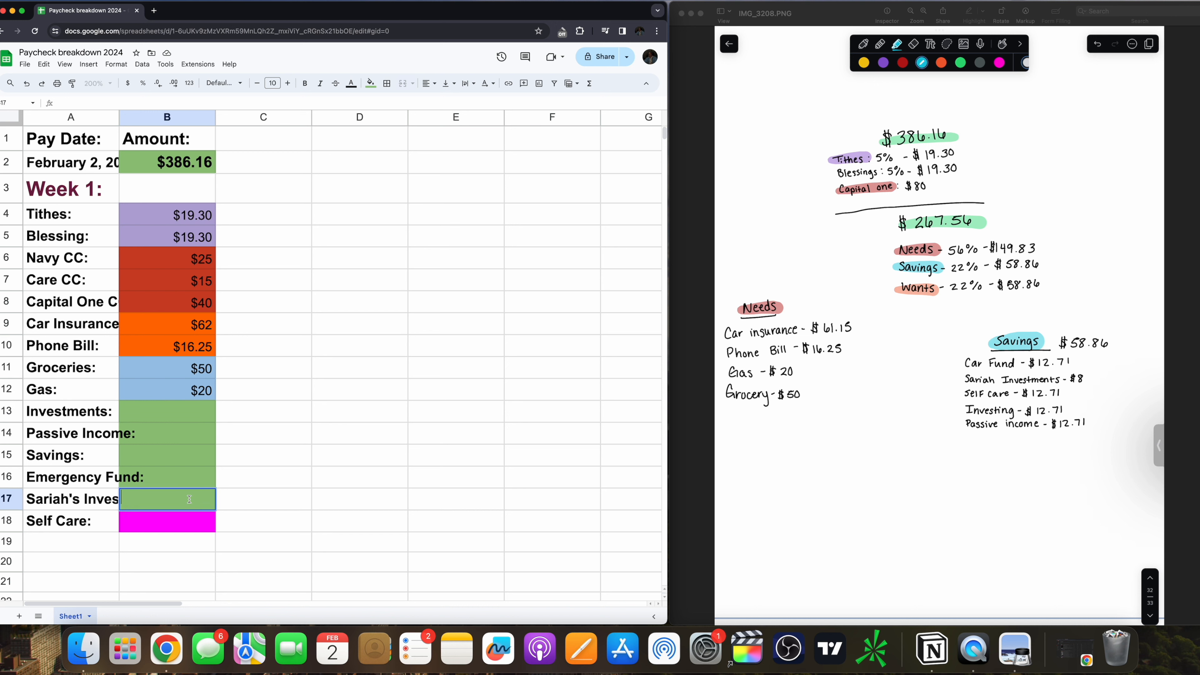
text($8)
click(206, 480)
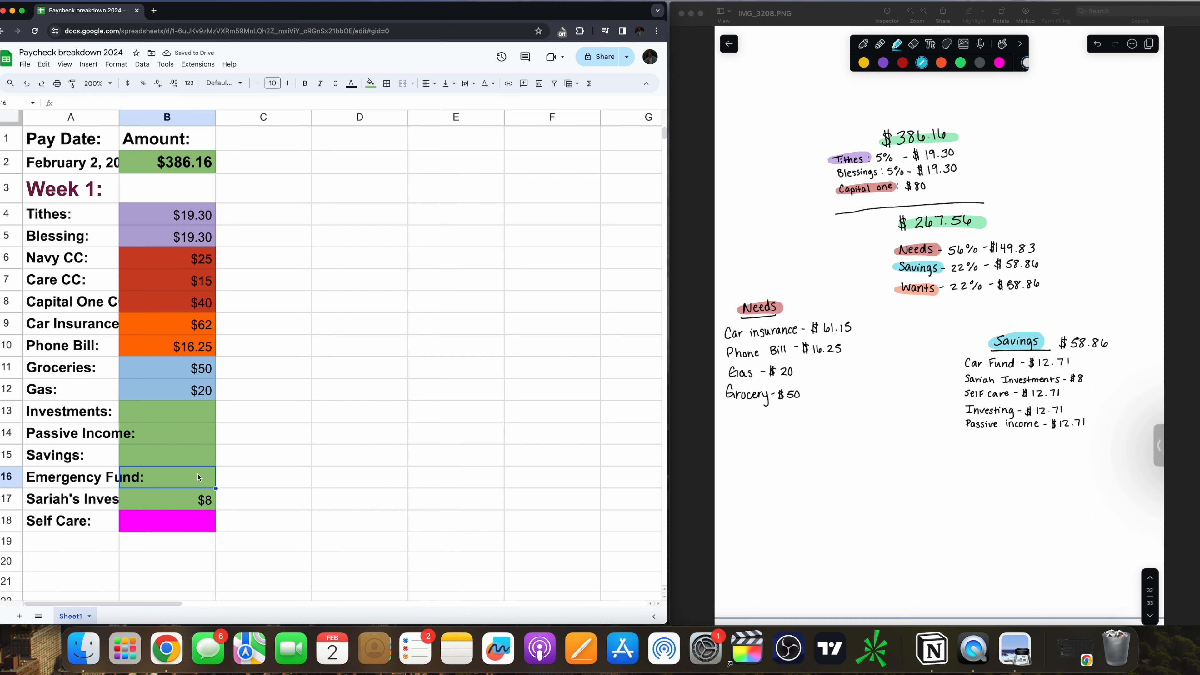
double_click(200, 478)
text($10)
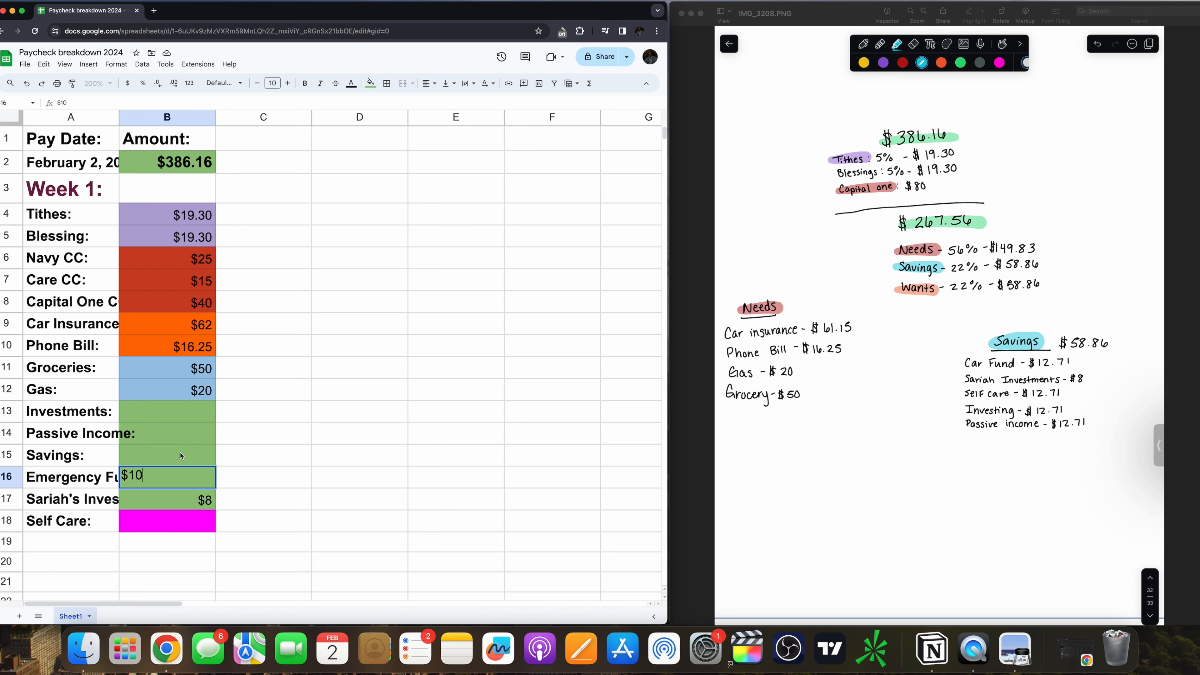
key(Up)
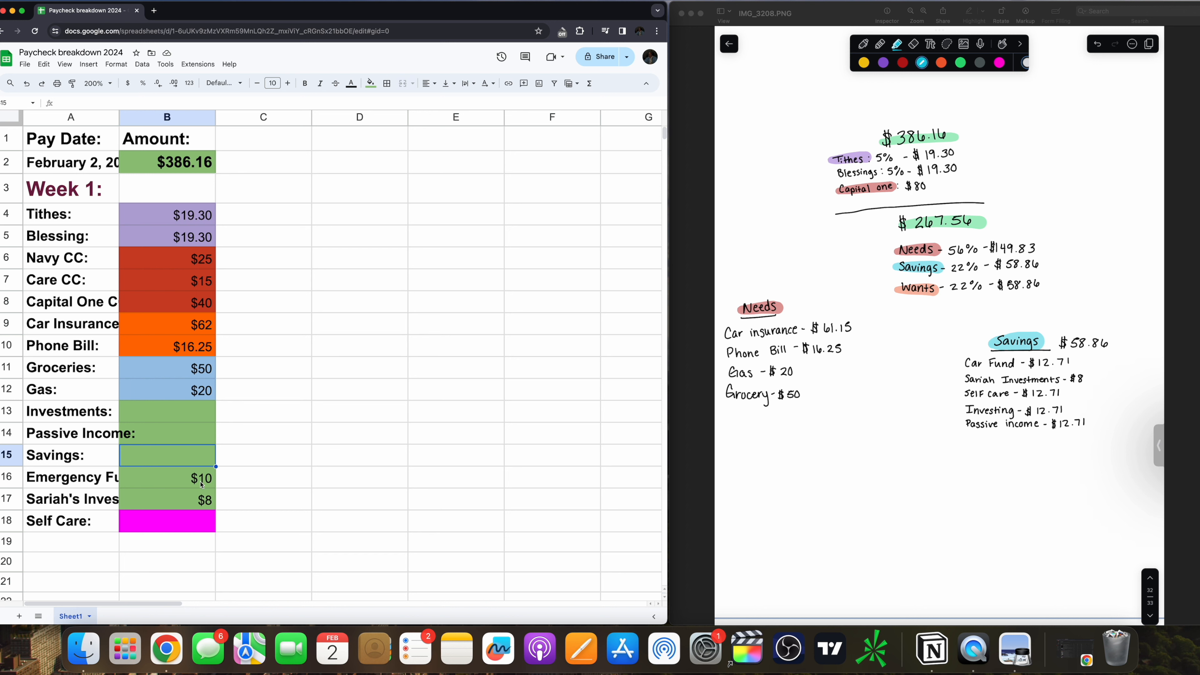
Enter 3.84 for Passive Income, $21 for Investments and 0 for Savings.
double_click(169, 434)
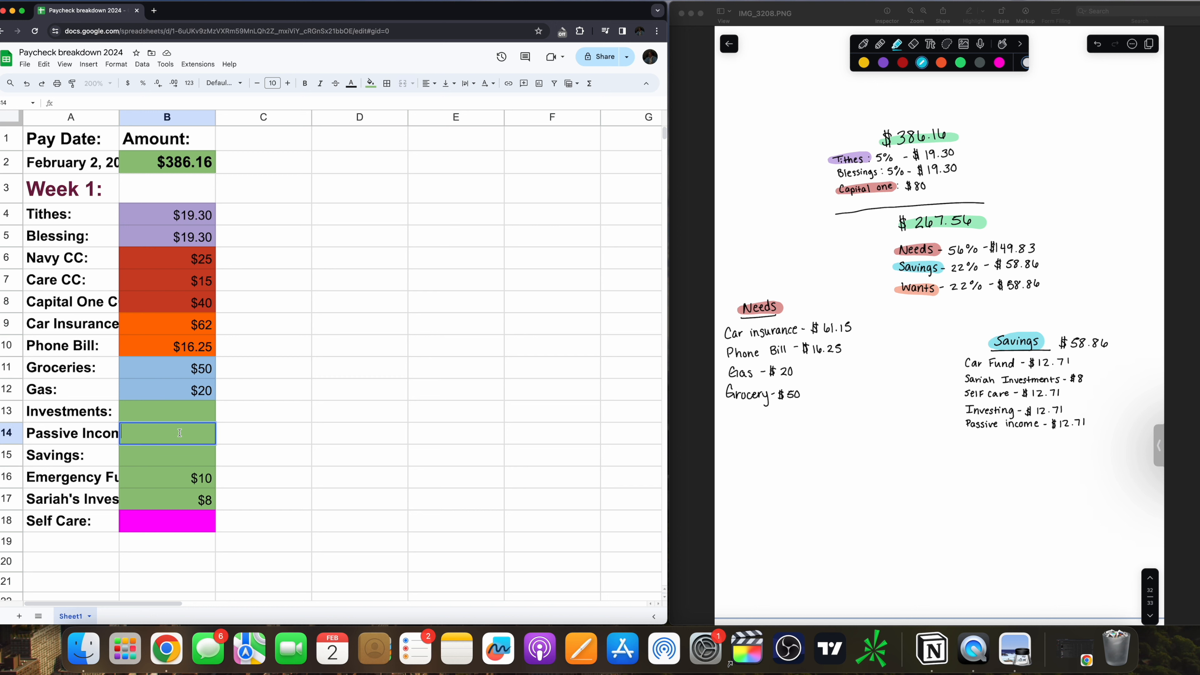
text(3.84)
double_click(191, 415)
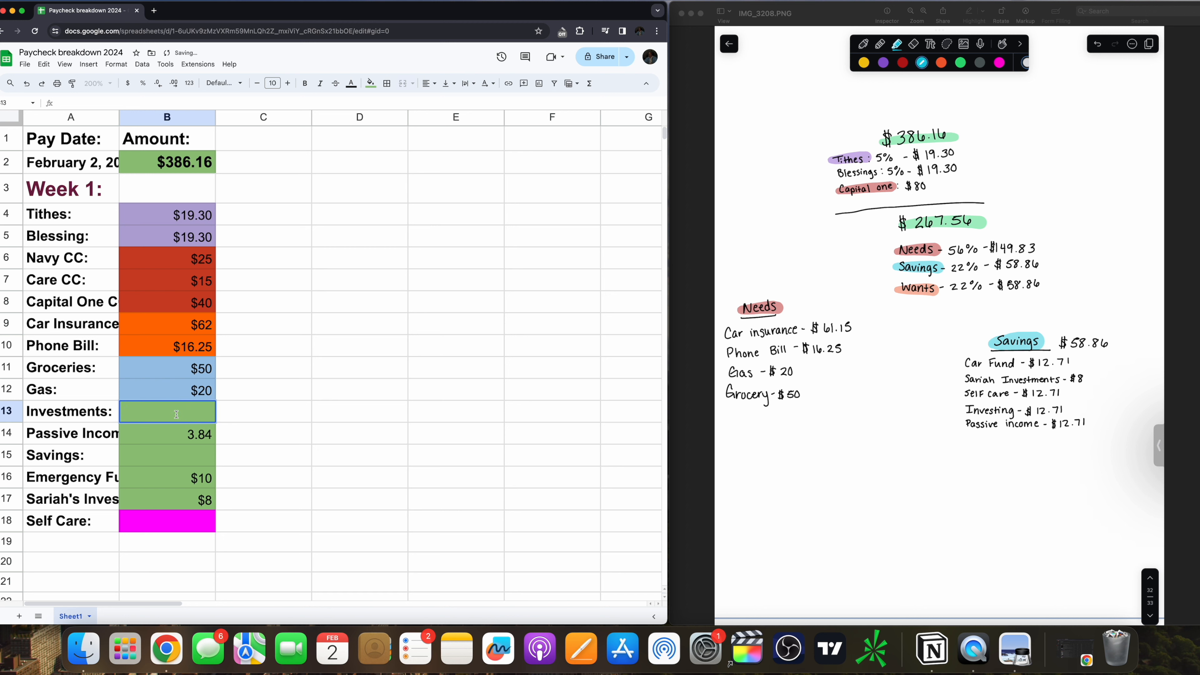
text(21)
key(BackSpace)
key(BackSpace)
Enter $12.71 as the Self Care amount and make all category amounts in B4:B18 bold.
click(197, 520)
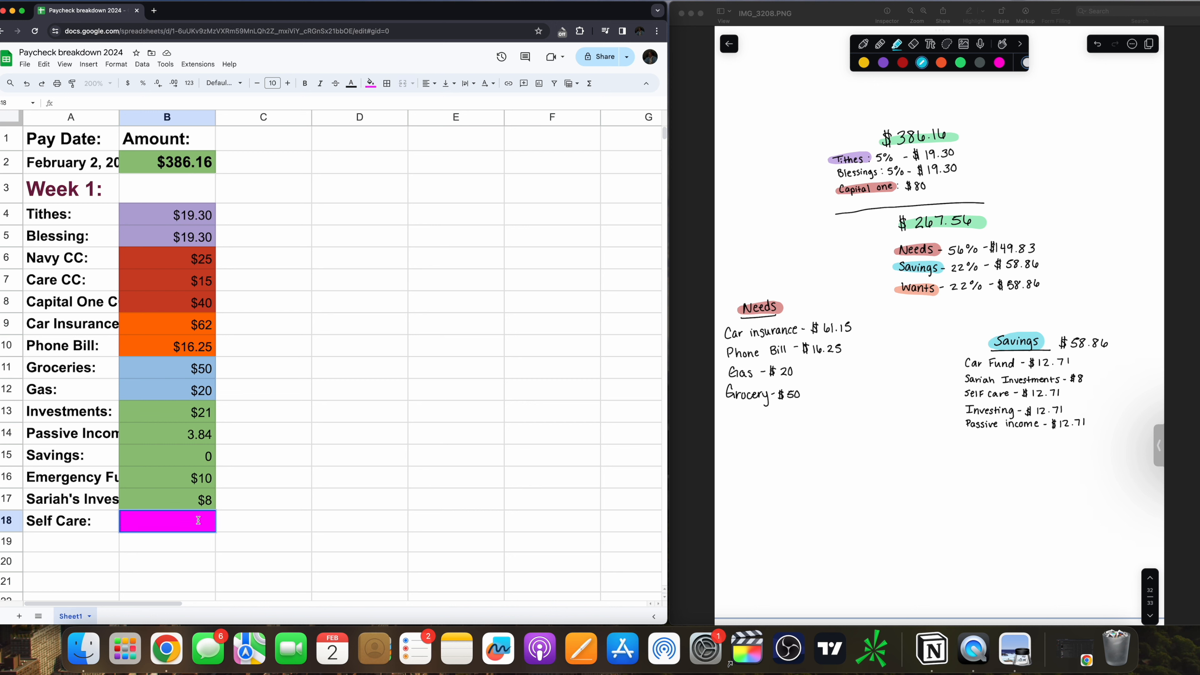
text($12.71)
drag(189, 215, 189, 520)
click(305, 83)
Add a Spending: row in row 19 with an amount of $58.86 and make the amount bold.
double_click(77, 542)
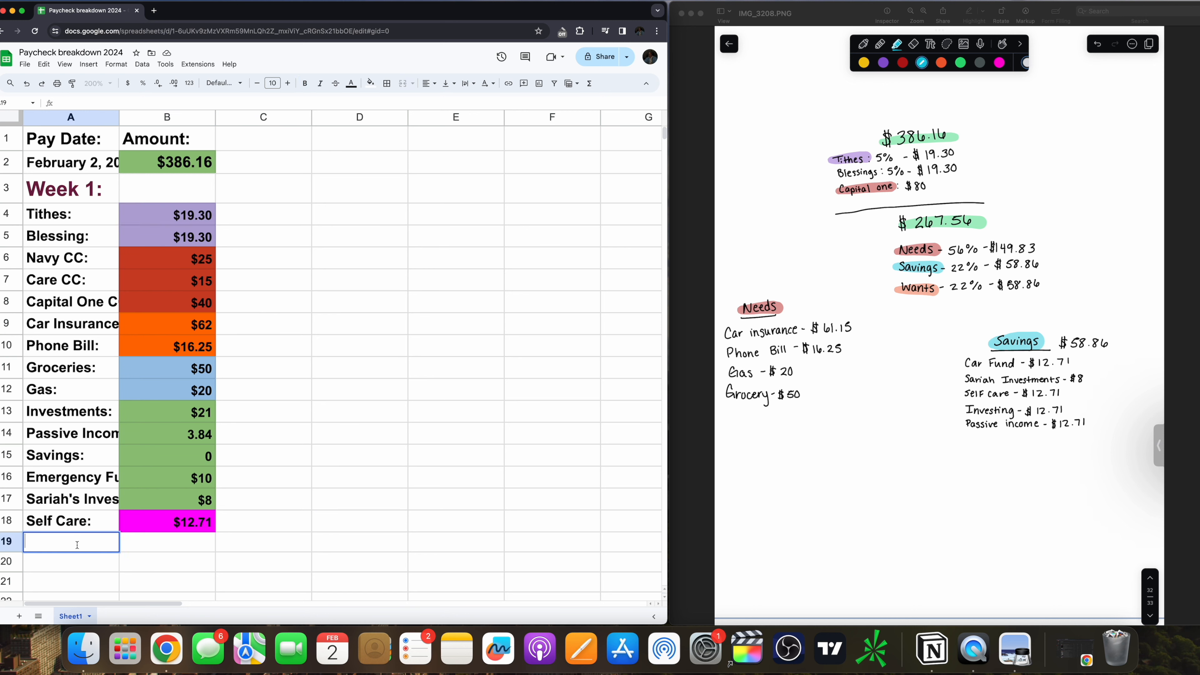
text(Spending:)
drag(88, 541, 24, 543)
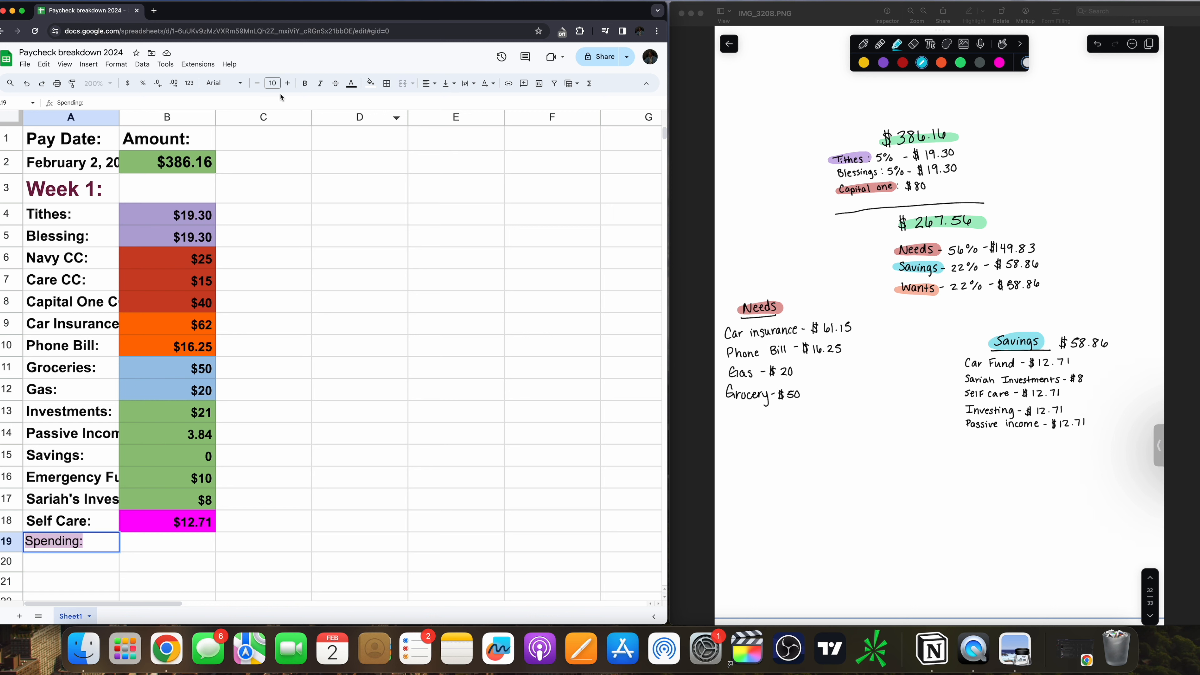
key(Tab)
text($58.86)
key(Return)
double_click(182, 542)
click(305, 83)
key(Return)
Fill the Spending amount cell (B19) with golden yellow.
click(136, 543)
click(370, 83)
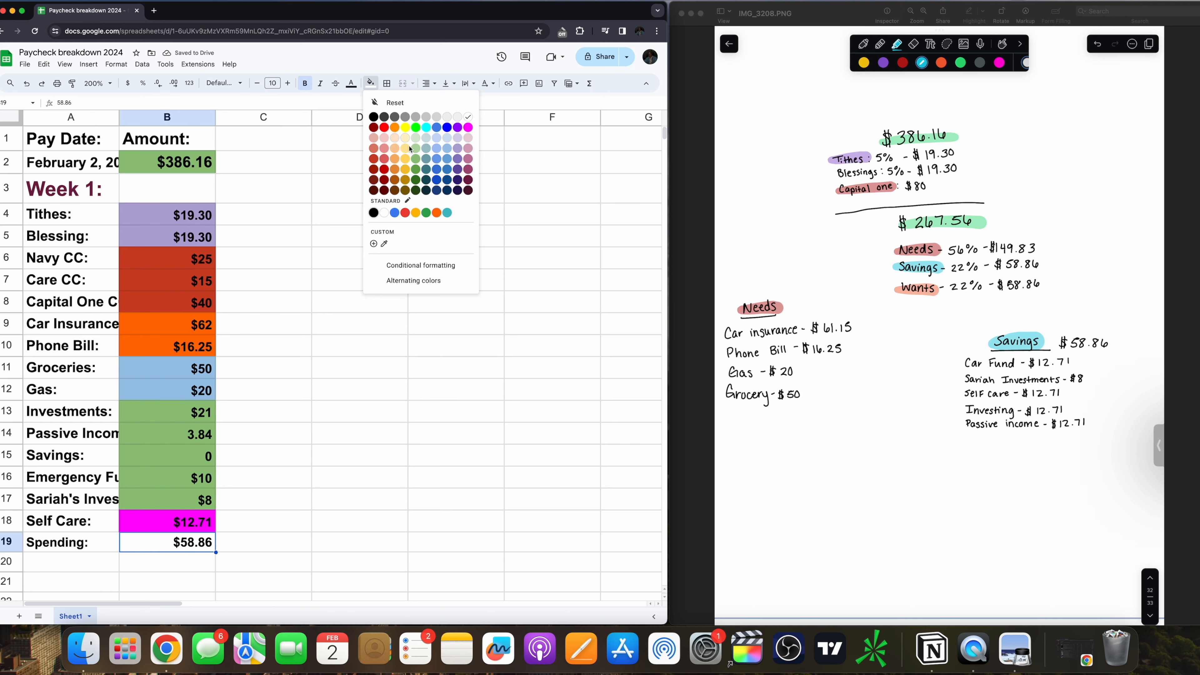
click(405, 170)
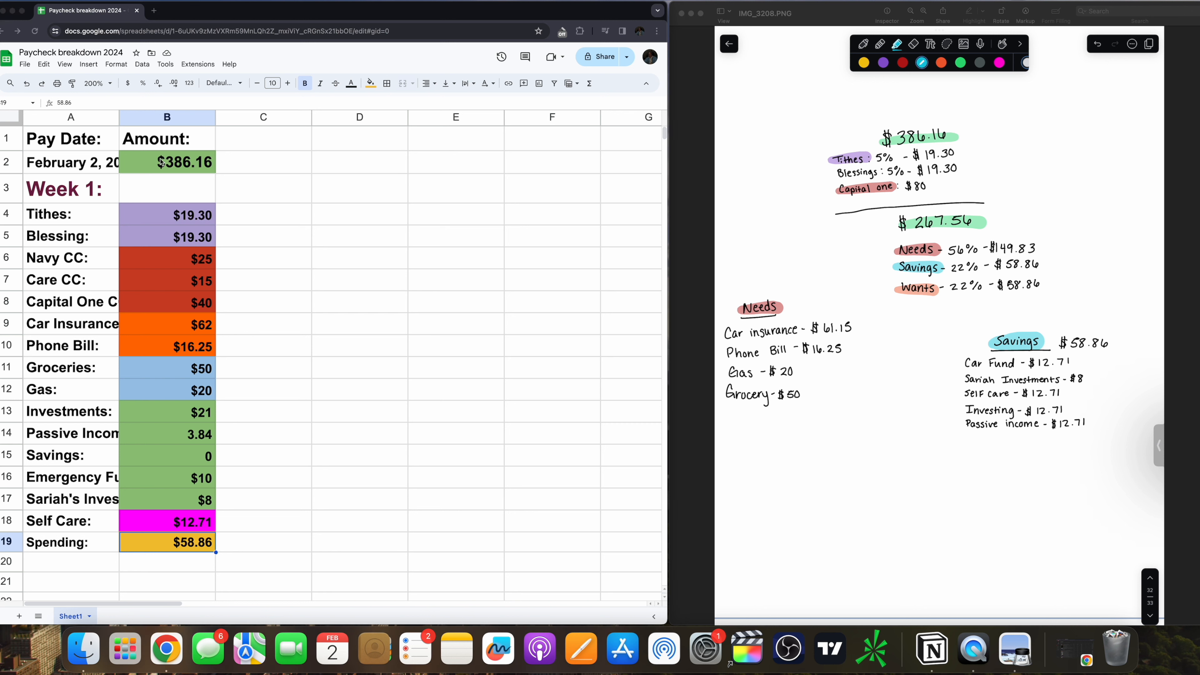
Add a ✅ emoji at the end of the Tithes label in A4.
click(86, 218)
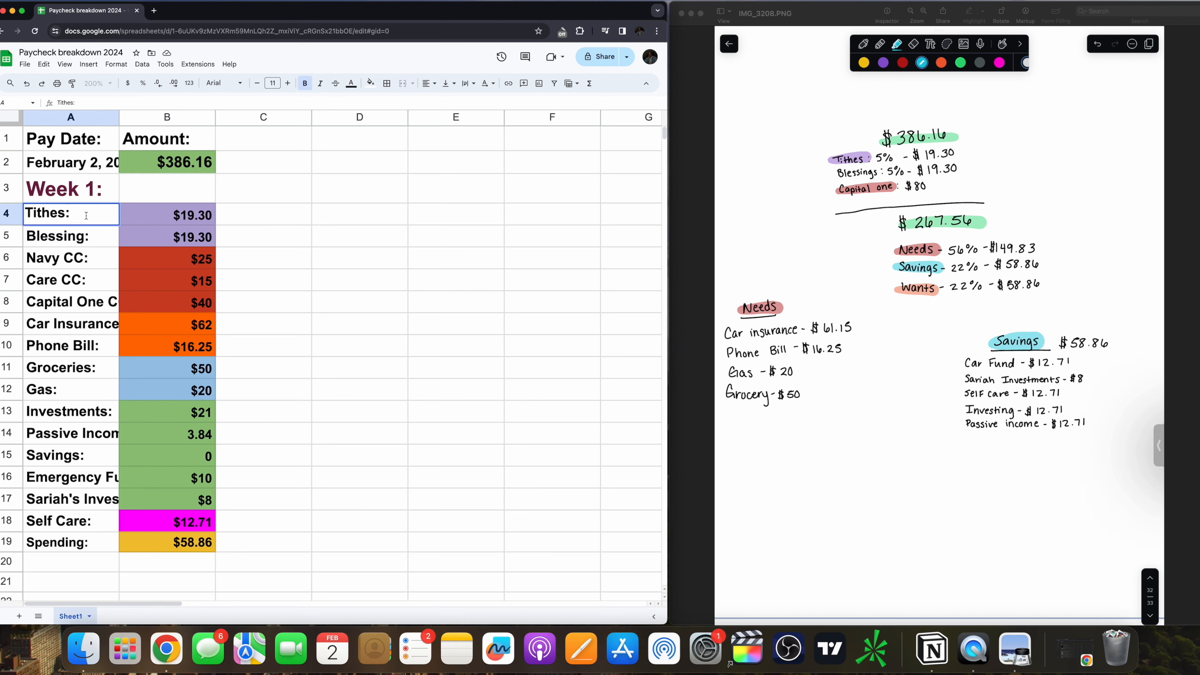
key(ctrl+super+space)
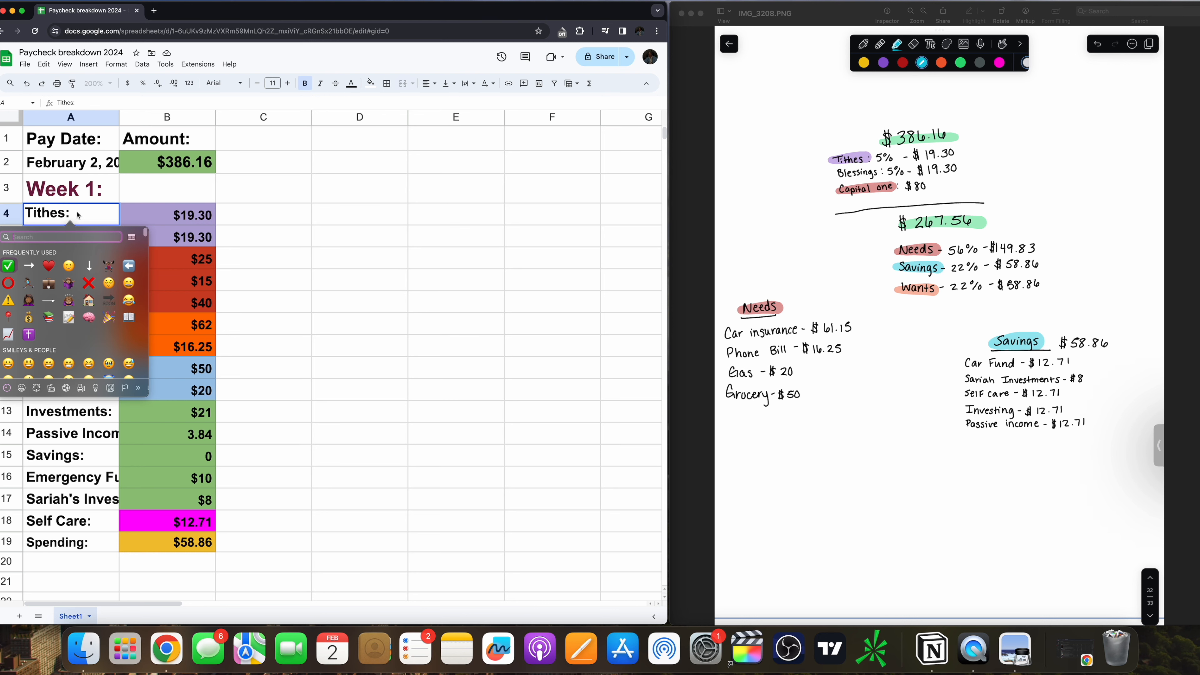
click(78, 216)
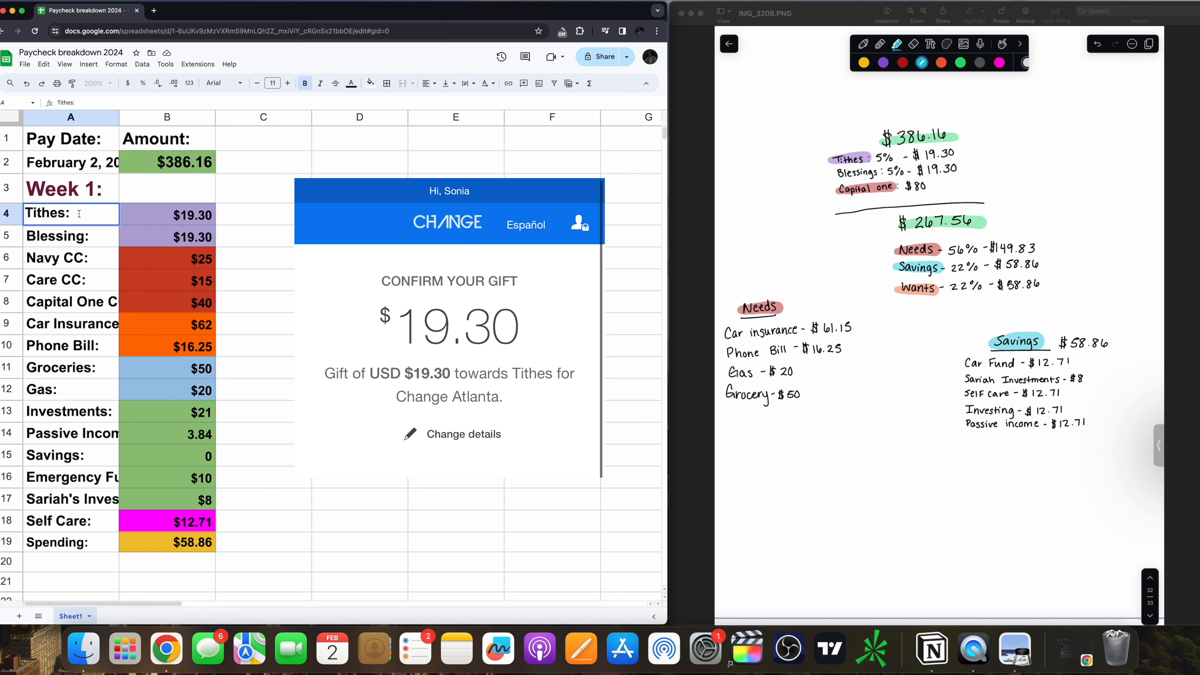
key(ctrl+super+space)
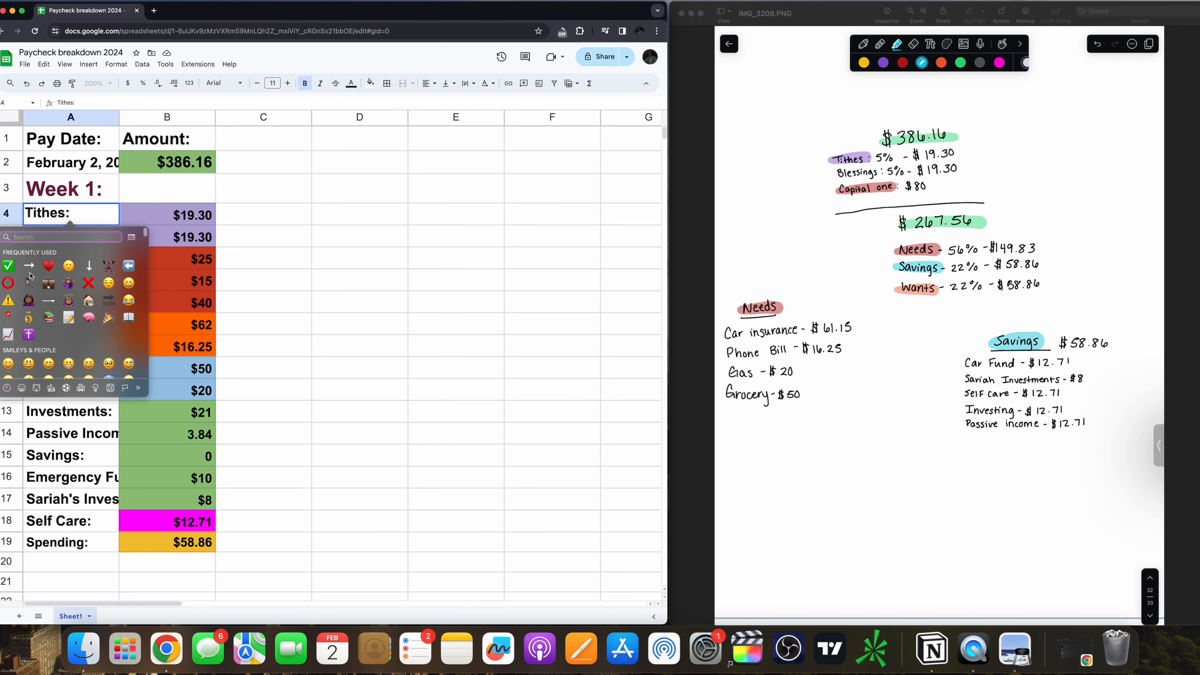
key(Escape)
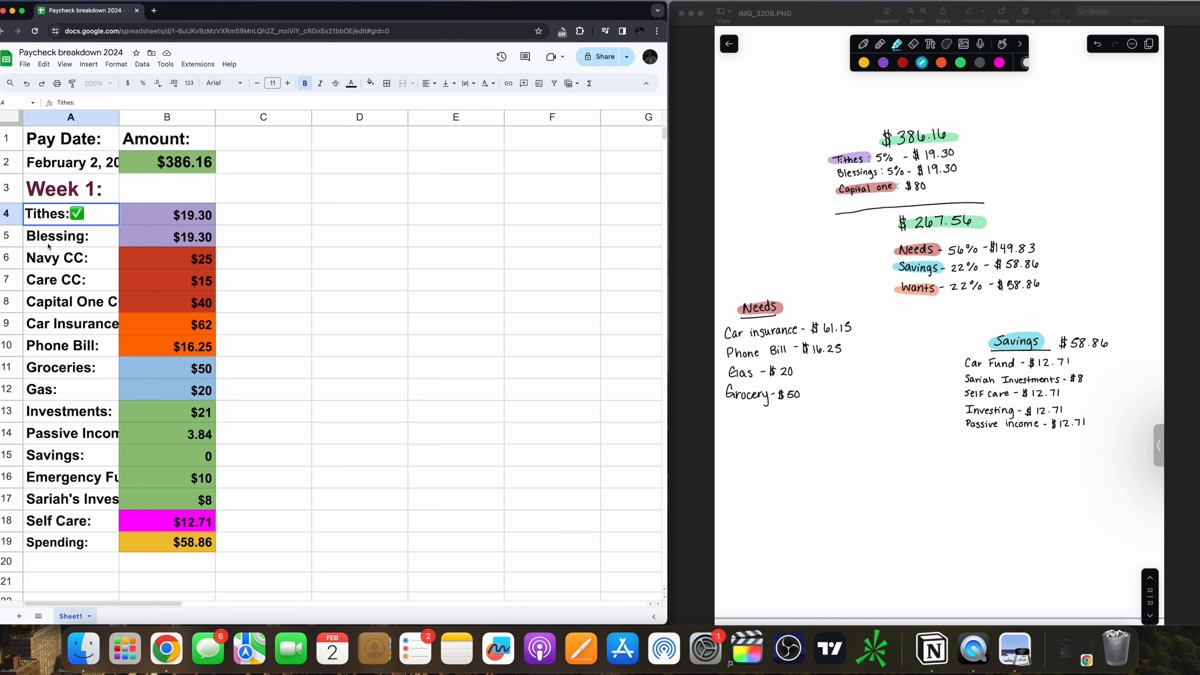
Append a ✅ emoji to the Blessing and Navy CC labels.
click(99, 239)
double_click(98, 239)
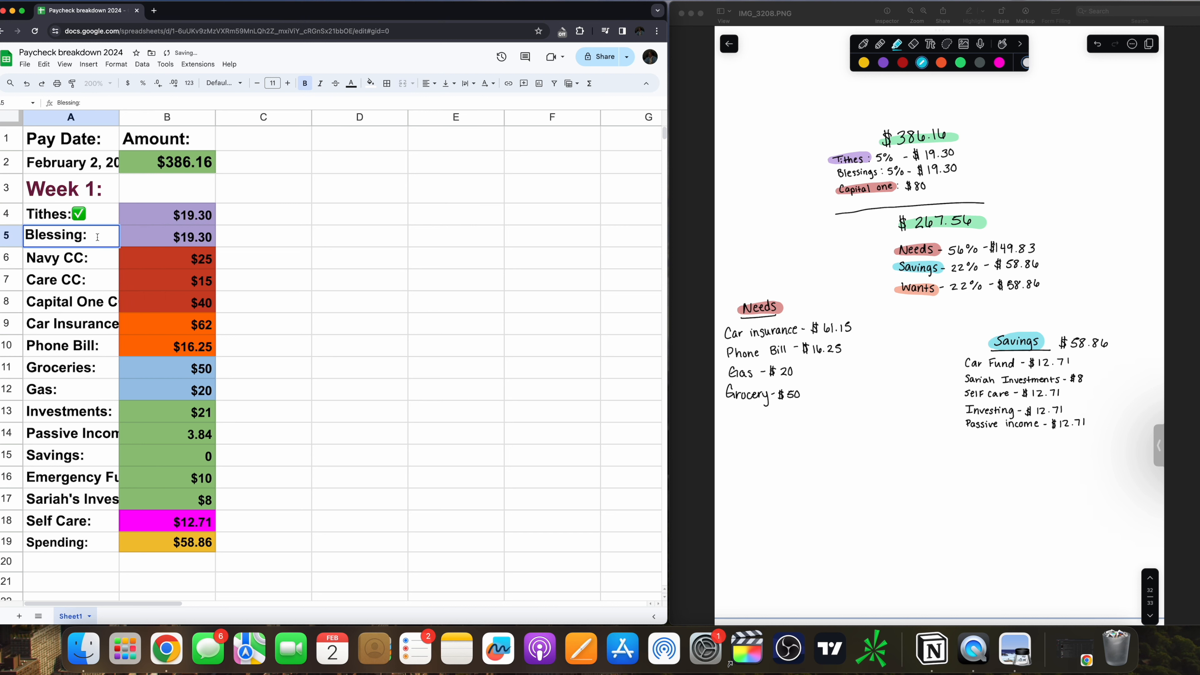
text(✅)
click(101, 260)
double_click(102, 260)
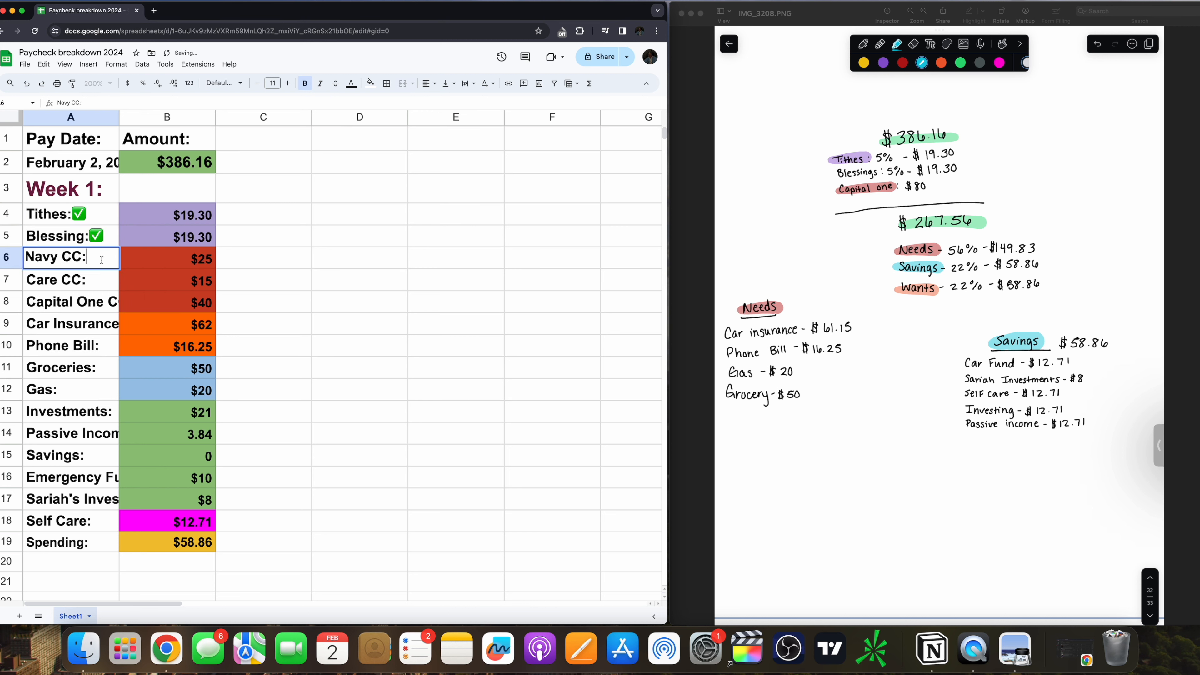
text(✅)
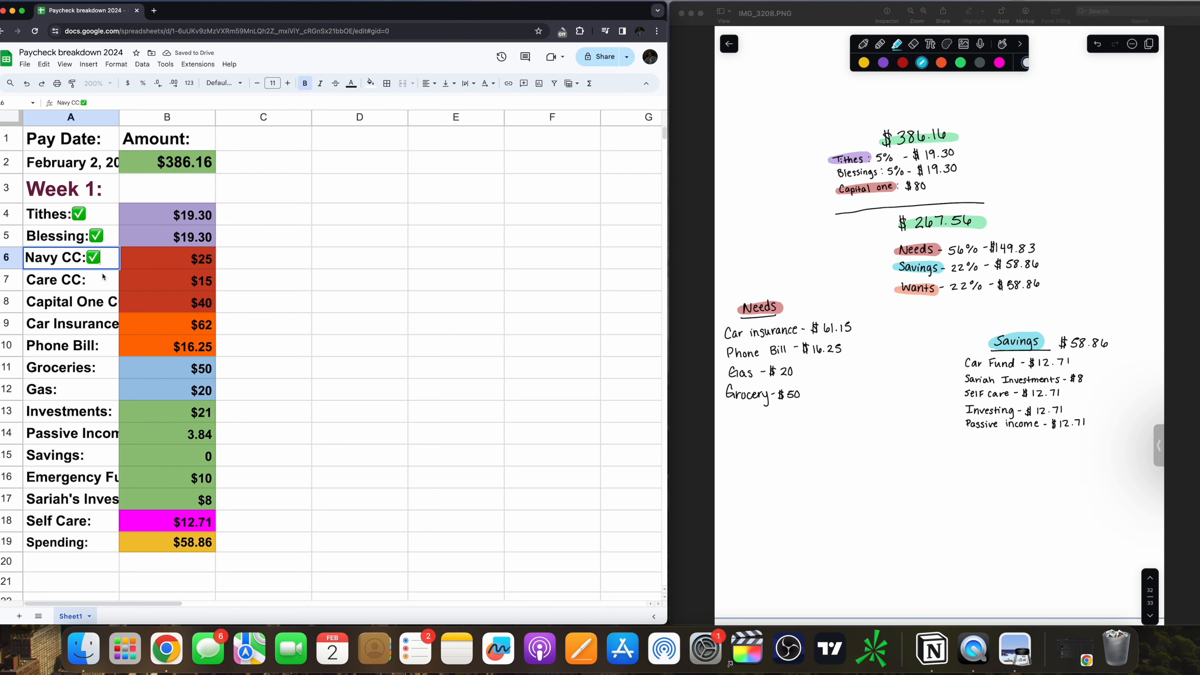
Append a ✅ emoji to the Care CC and Car Insurance labels.
double_click(101, 280)
text(✅)
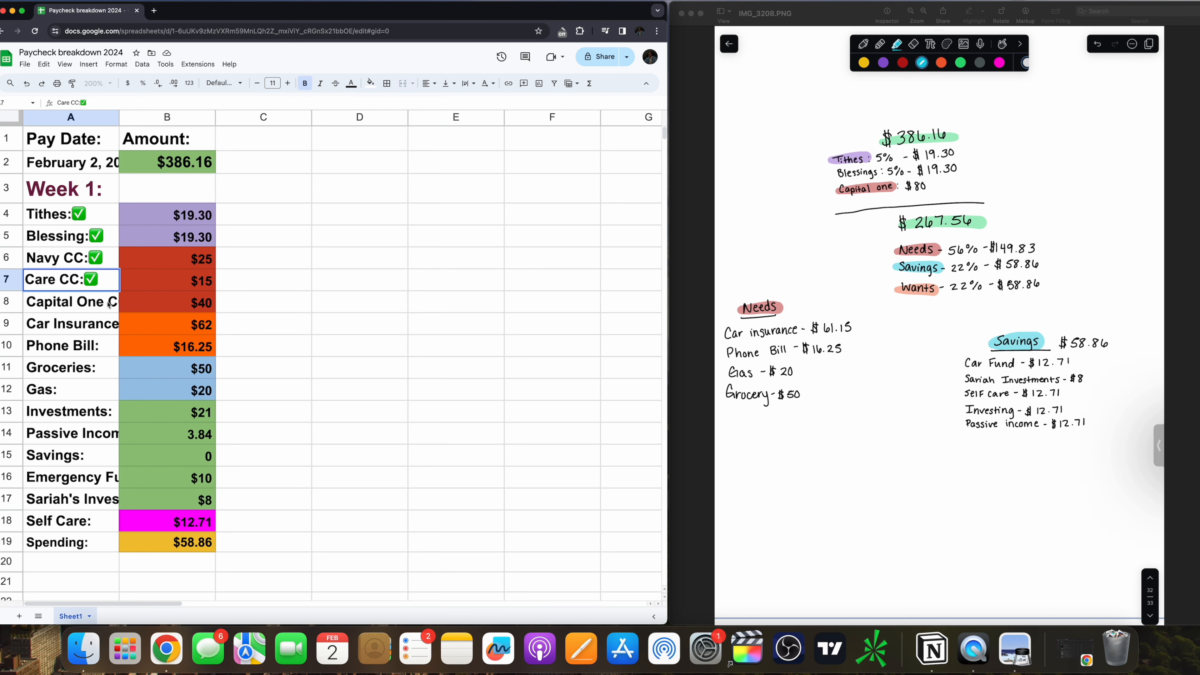
double_click(118, 298)
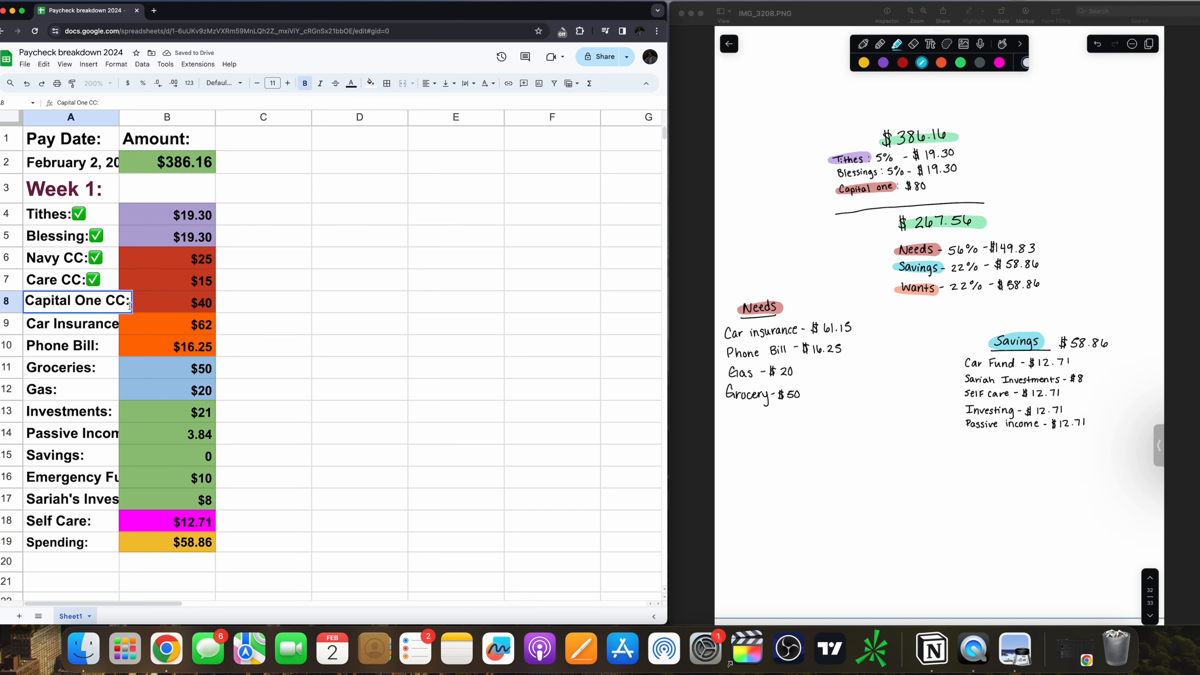
double_click(117, 324)
text(✅)
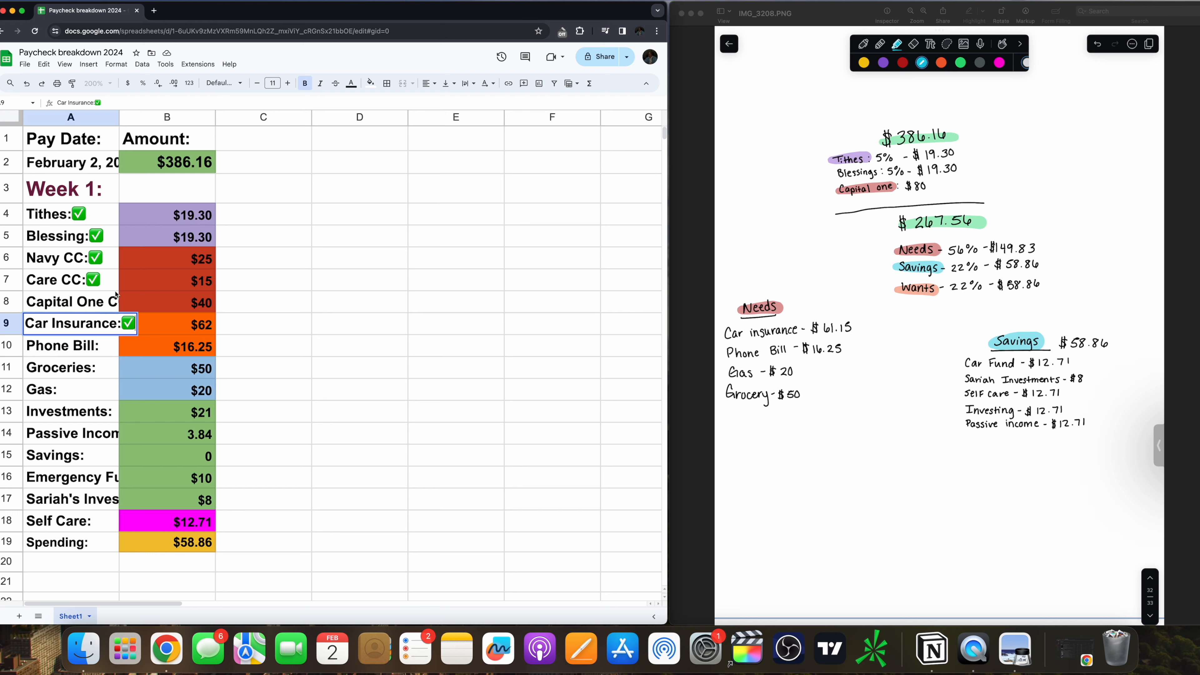
Append a ✅ emoji to the Groceries and Gas labels.
click(102, 369)
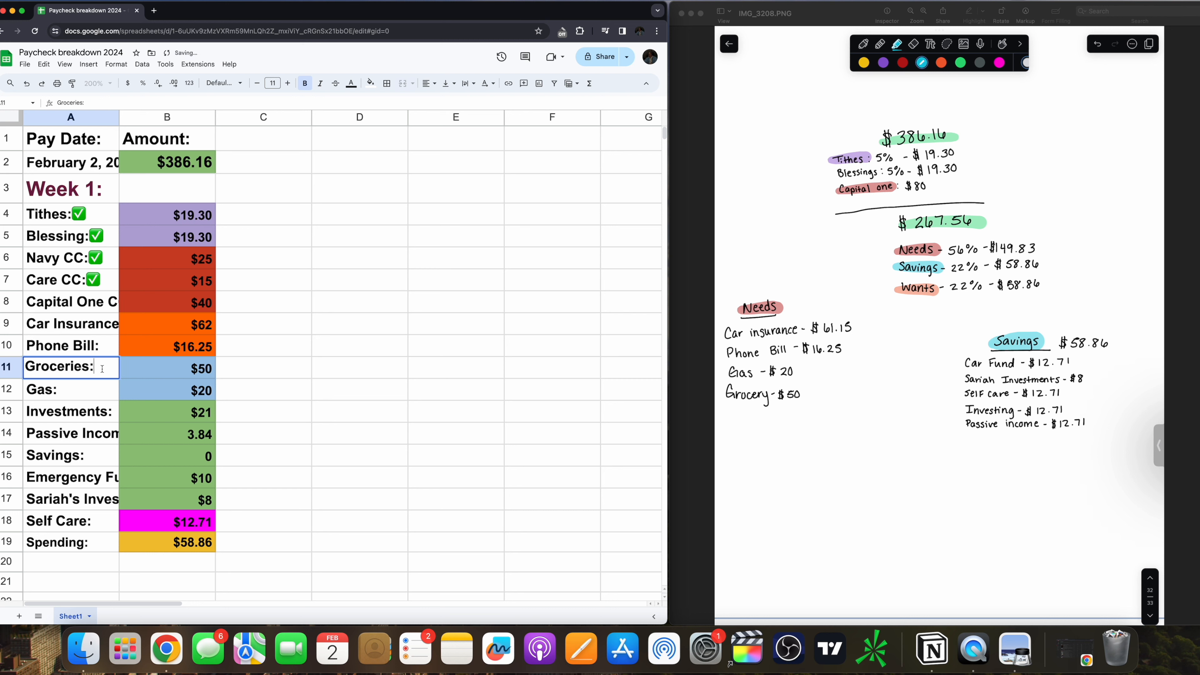
text(✅)
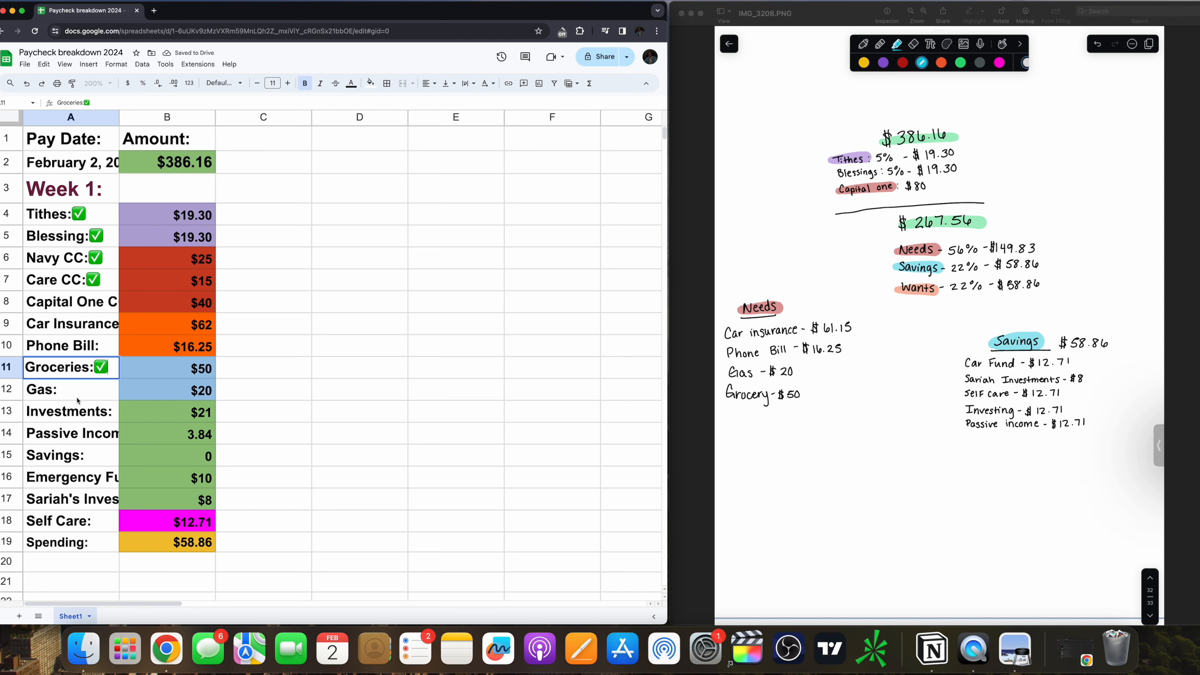
double_click(80, 390)
text(✅)
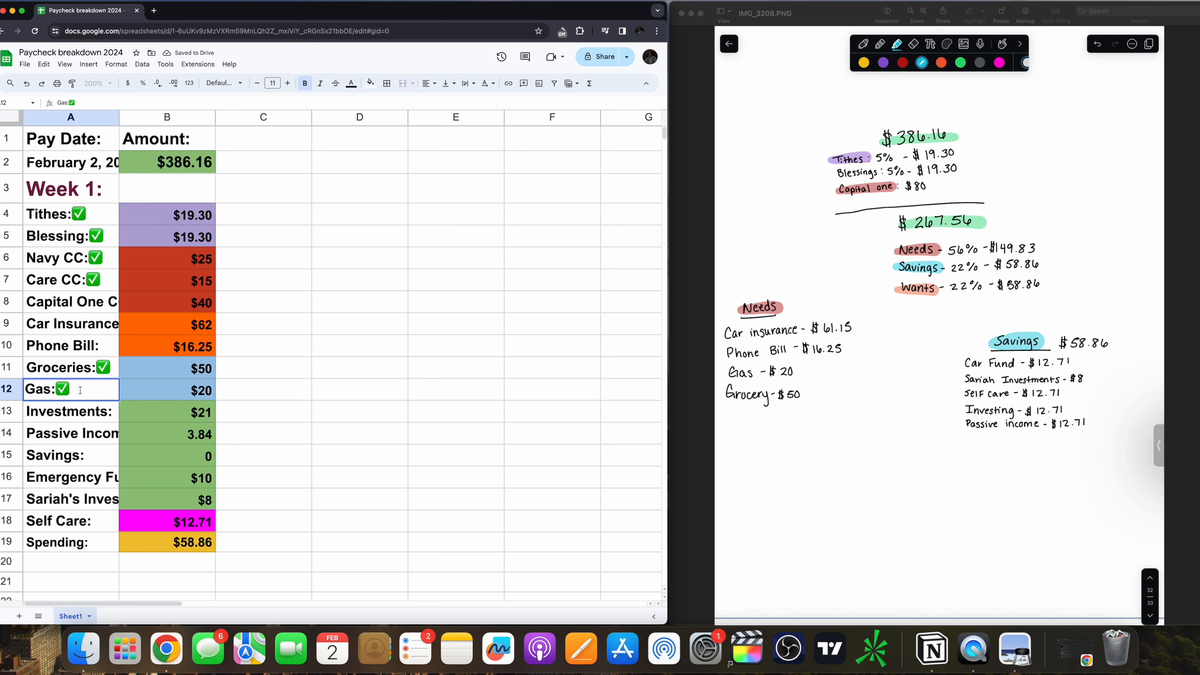
Append a ✅ emoji to the Investments and Passive Income labels in A13 and A14.
double_click(117, 413)
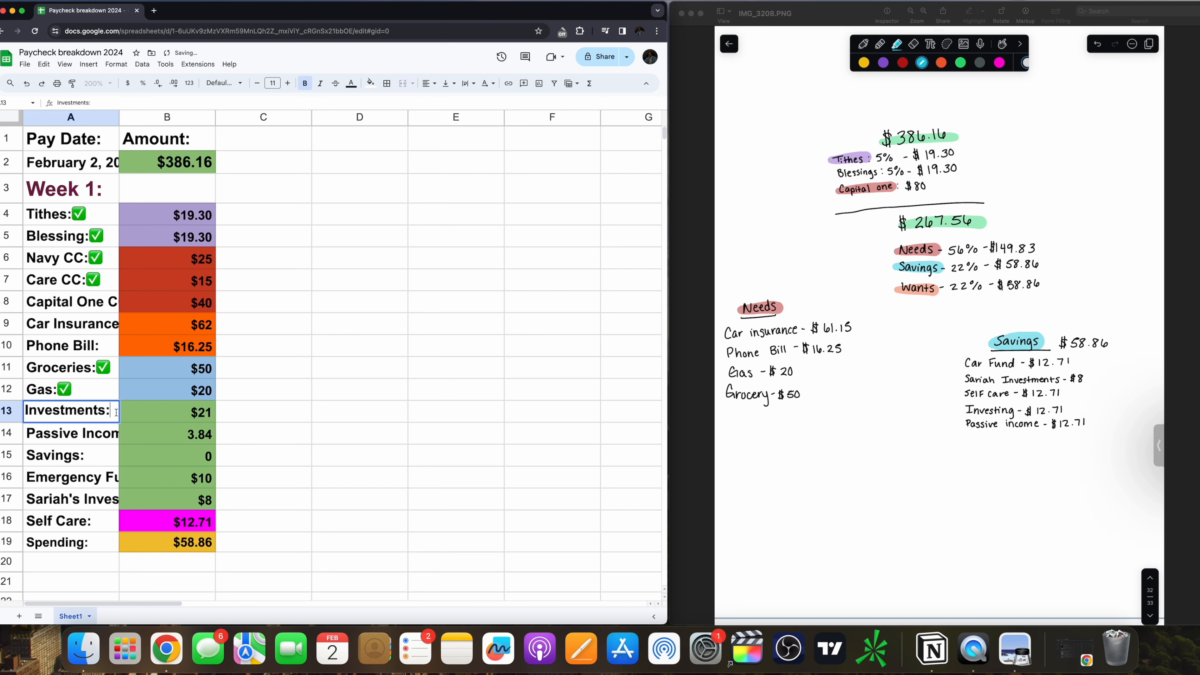
text(✅)
double_click(116, 434)
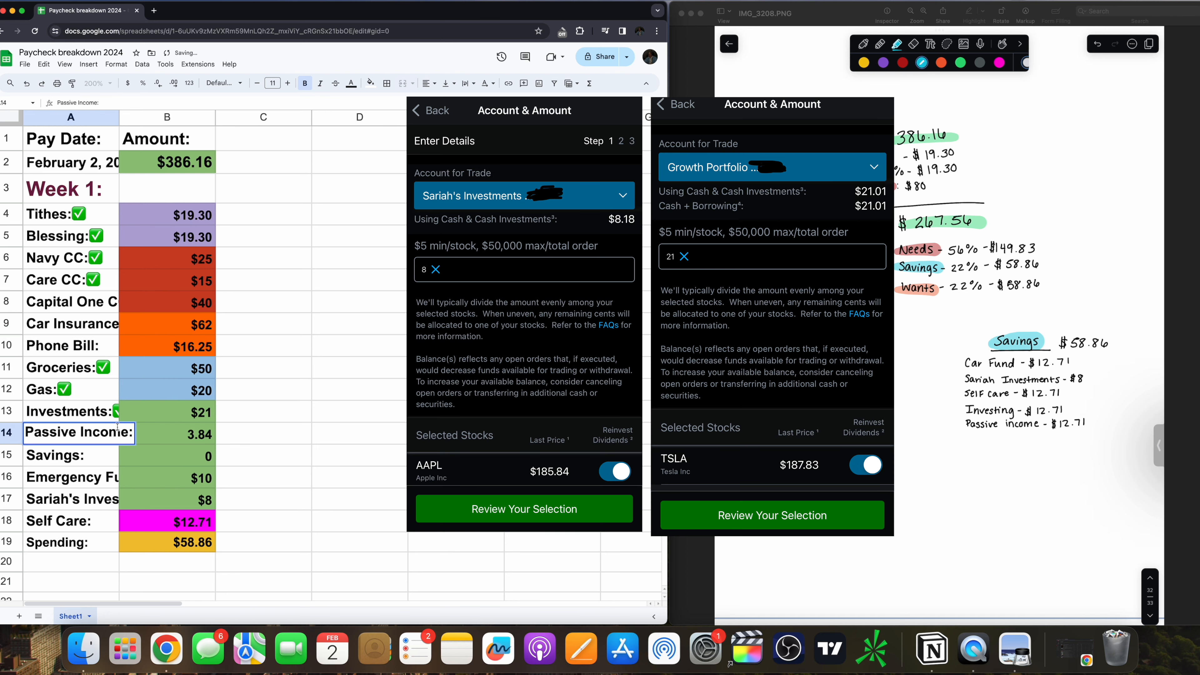
text(✅)
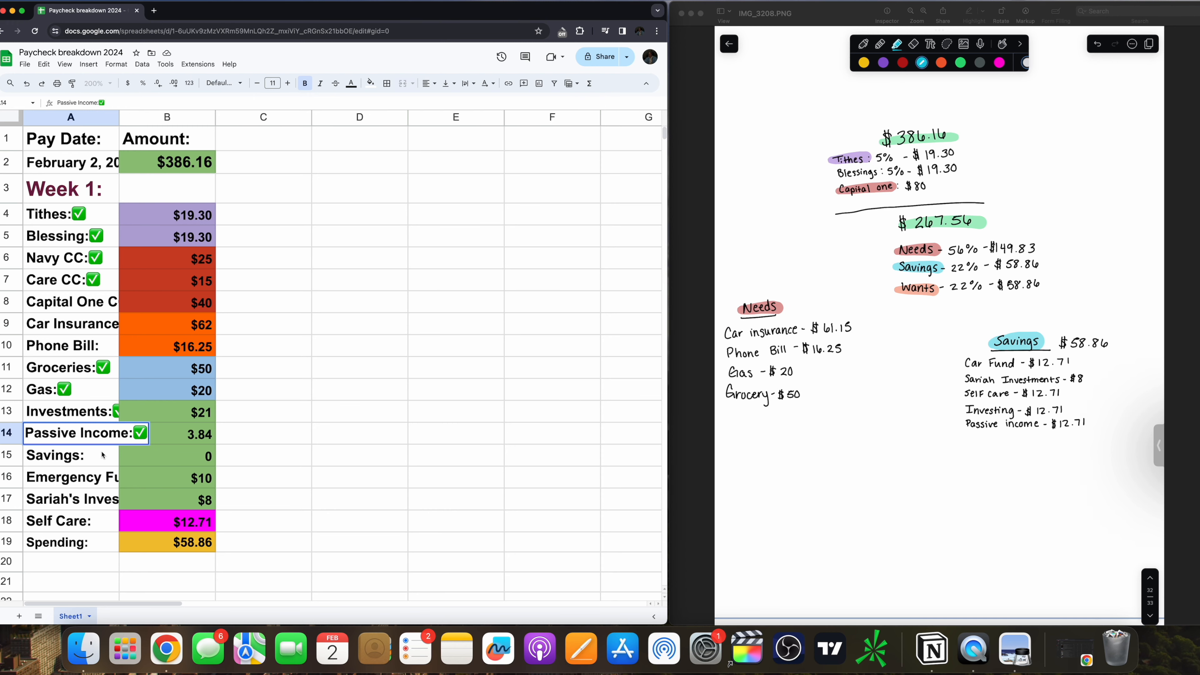
Replace the Savings label in A15 with "Car Fund:".
double_click(88, 457)
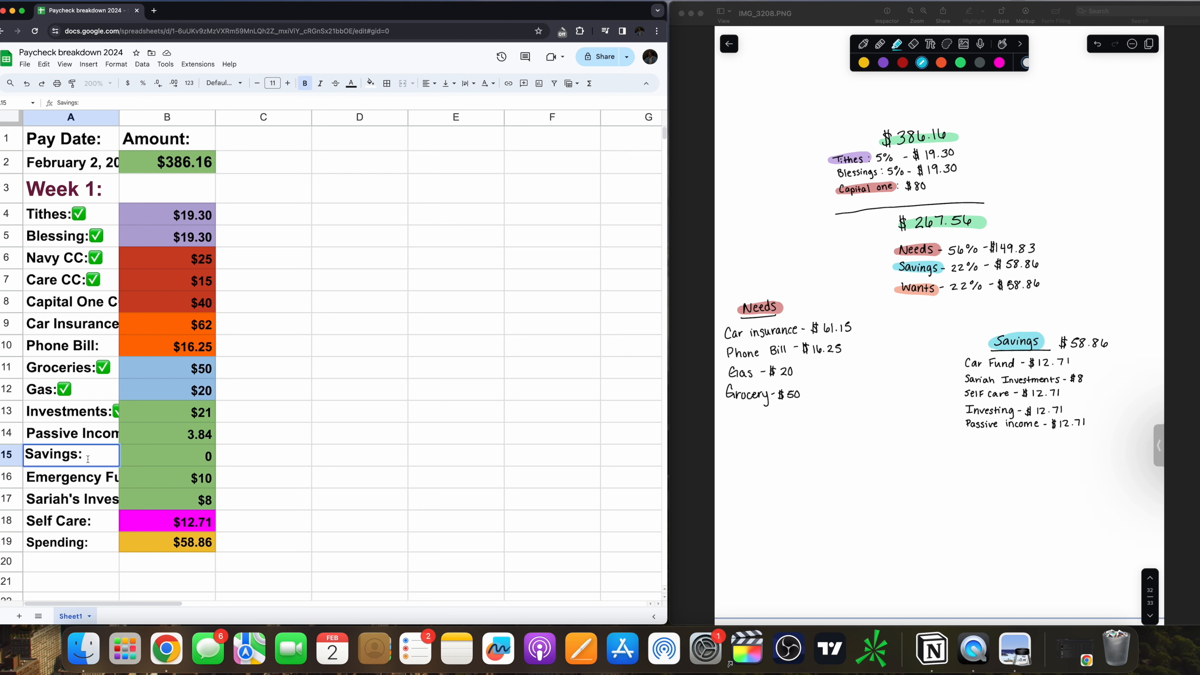
click(91, 475)
double_click(87, 457)
drag(86, 455, 28, 456)
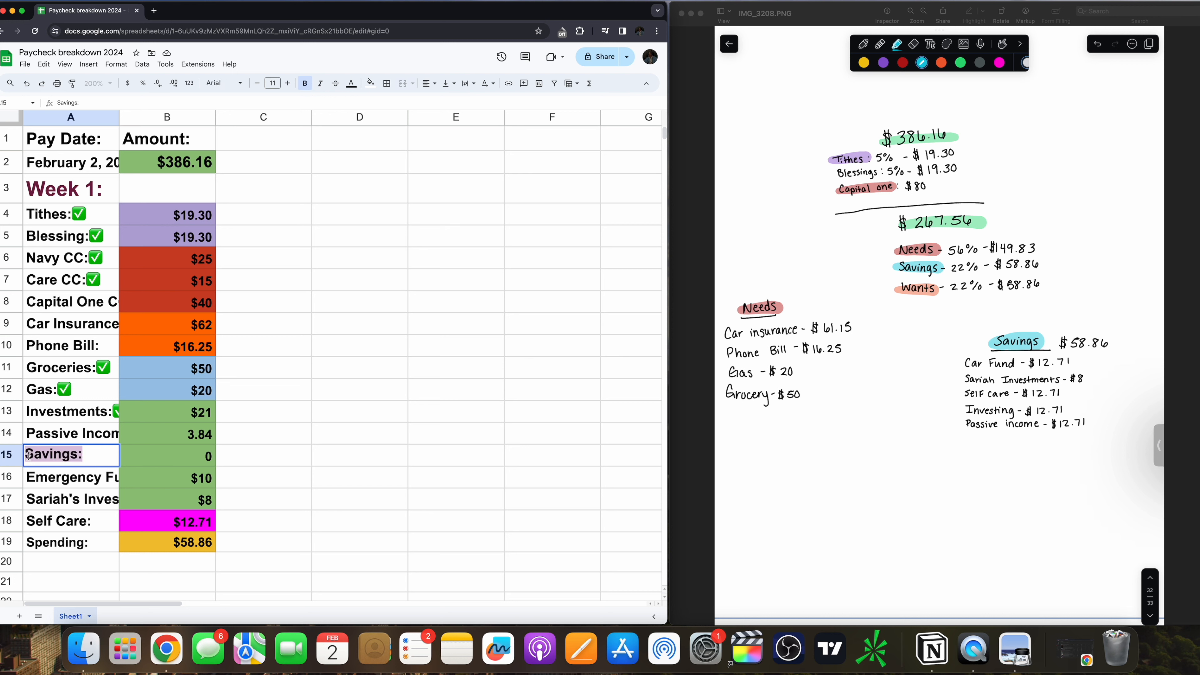
text(C)
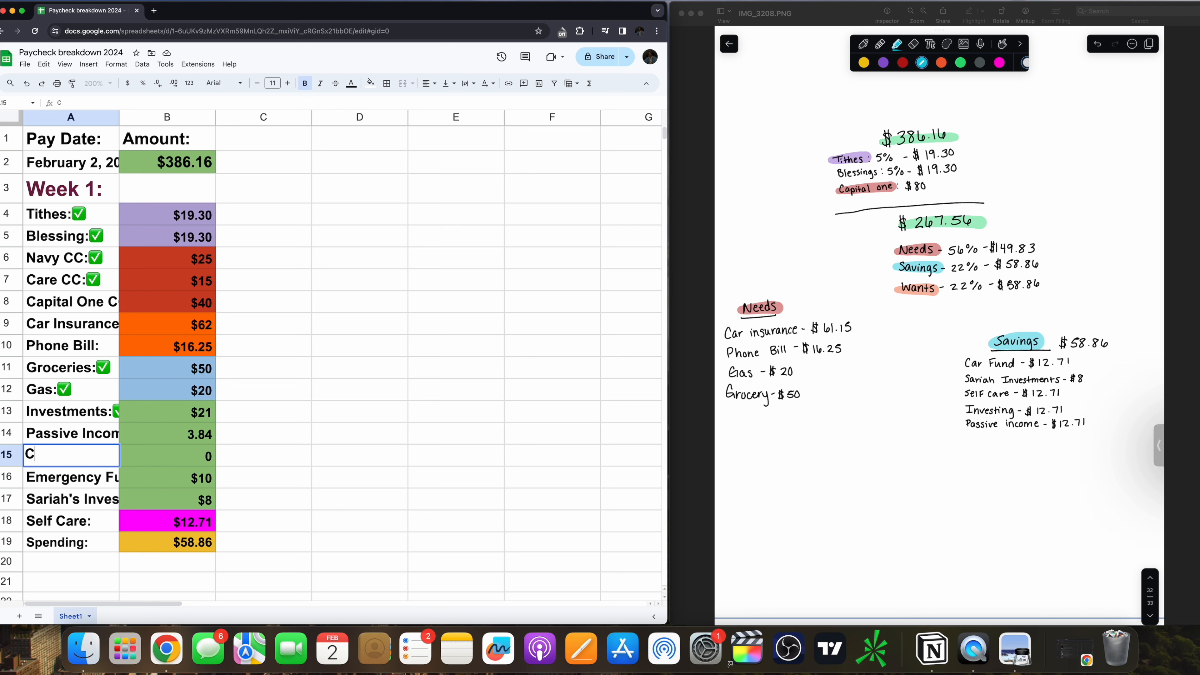
text(ar Fund :)
Enter 12.71 as the Car Fund amount in B15.
click(208, 458)
text(12)
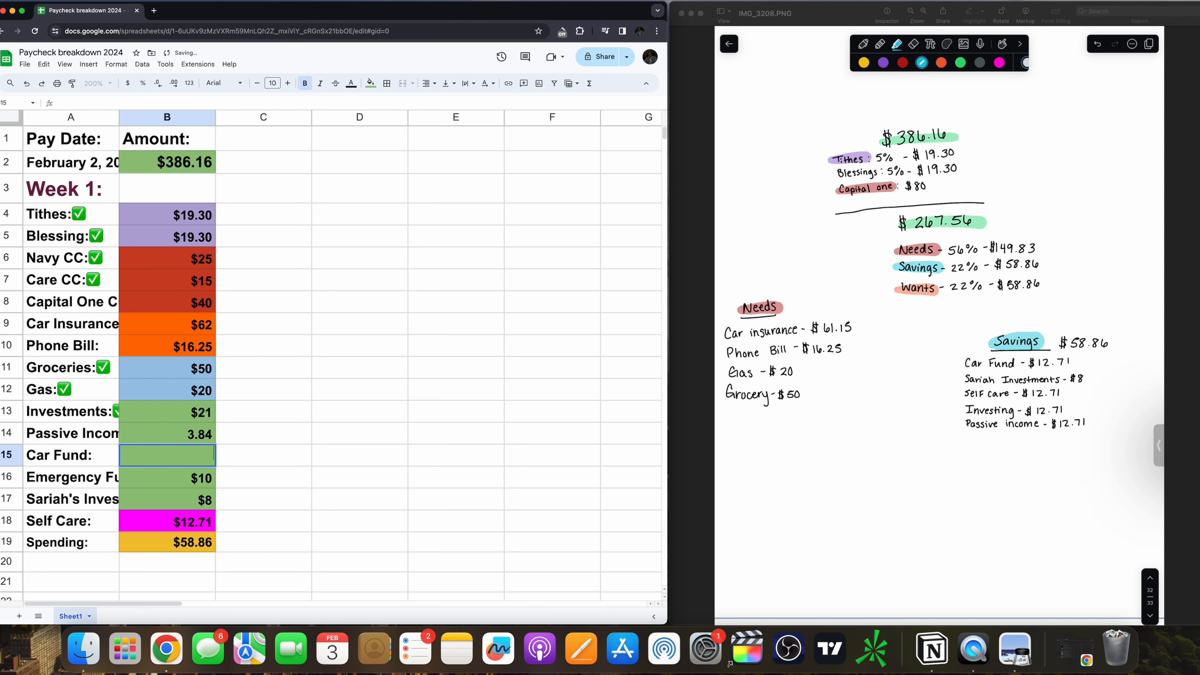
text(.71)
Append a ✅ emoji to the Car Fund, Emergency Fund and Self Care labels.
double_click(99, 458)
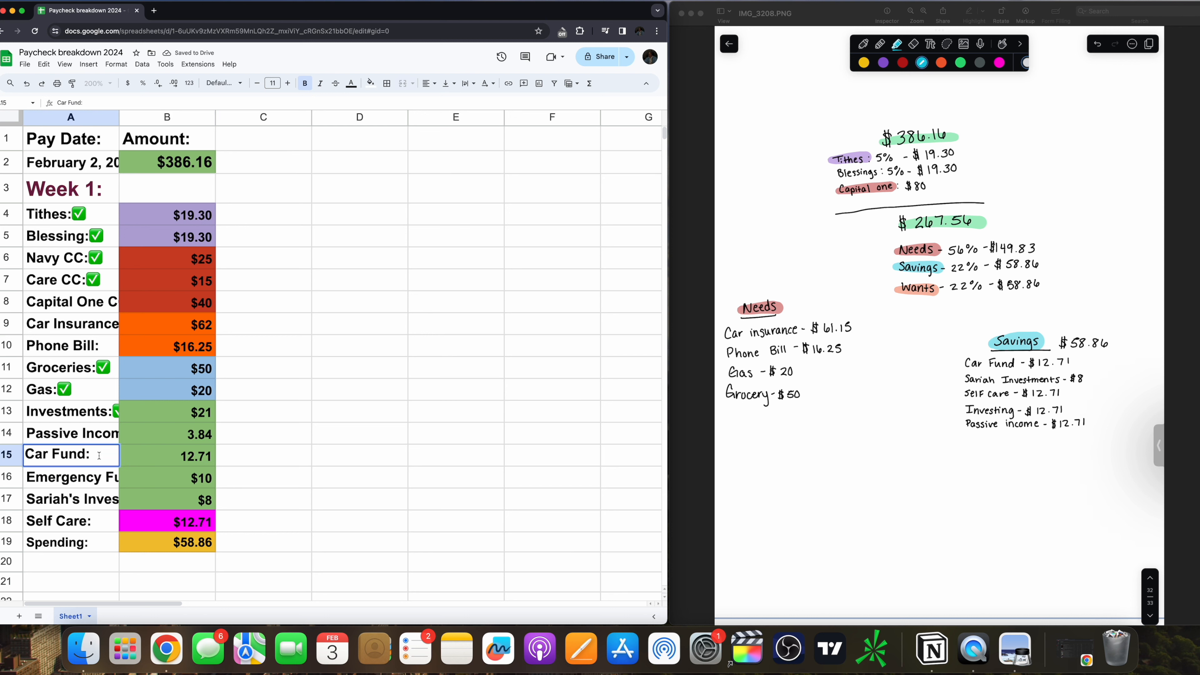
key(Return)
double_click(141, 478)
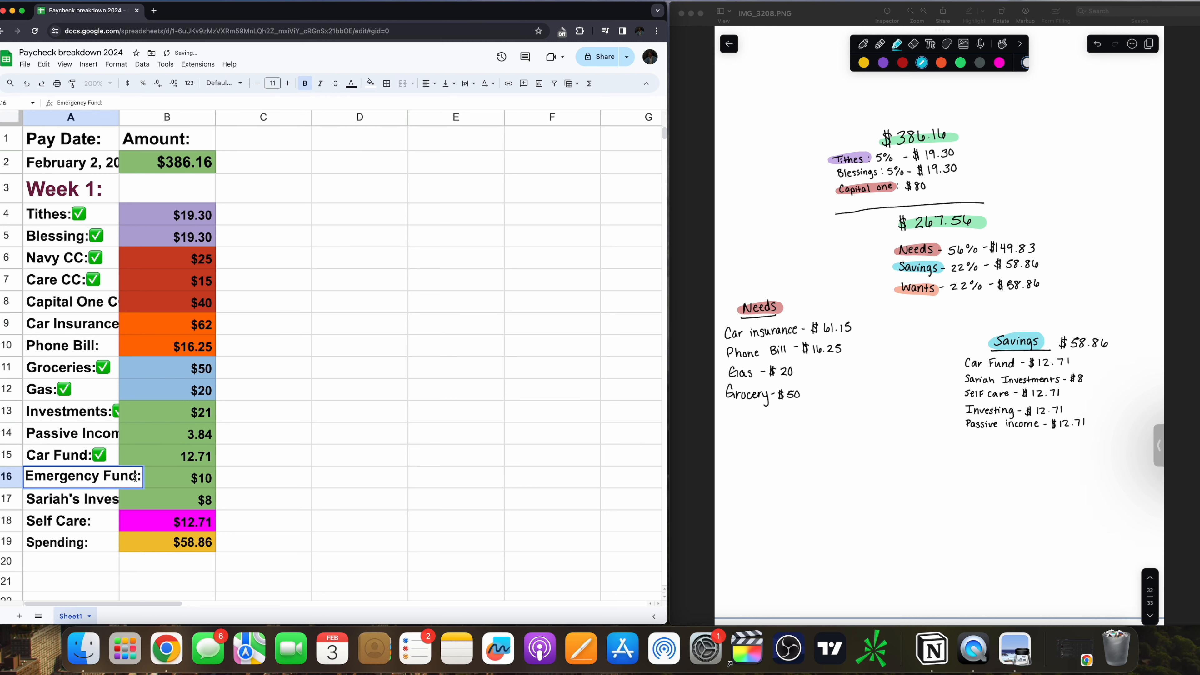
text(✅)
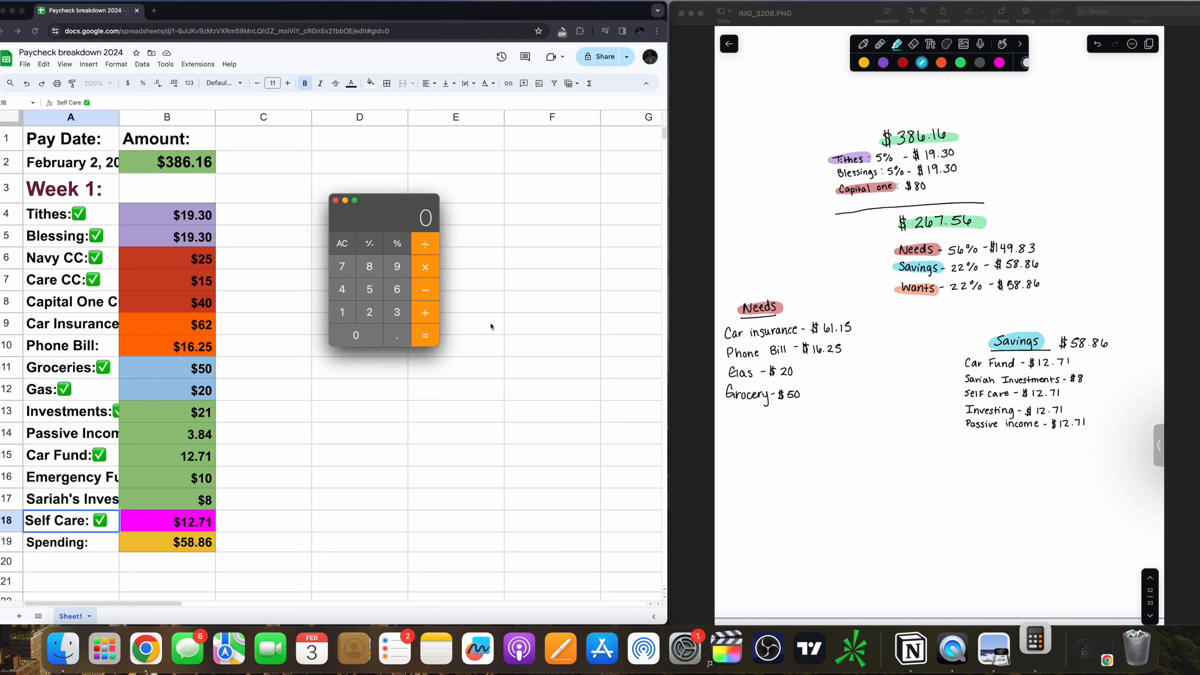
In Calculator, start totalling the breakdown by adding the Tithes and Blessing amounts, 19.30 each.
drag(401, 219, 386, 204)
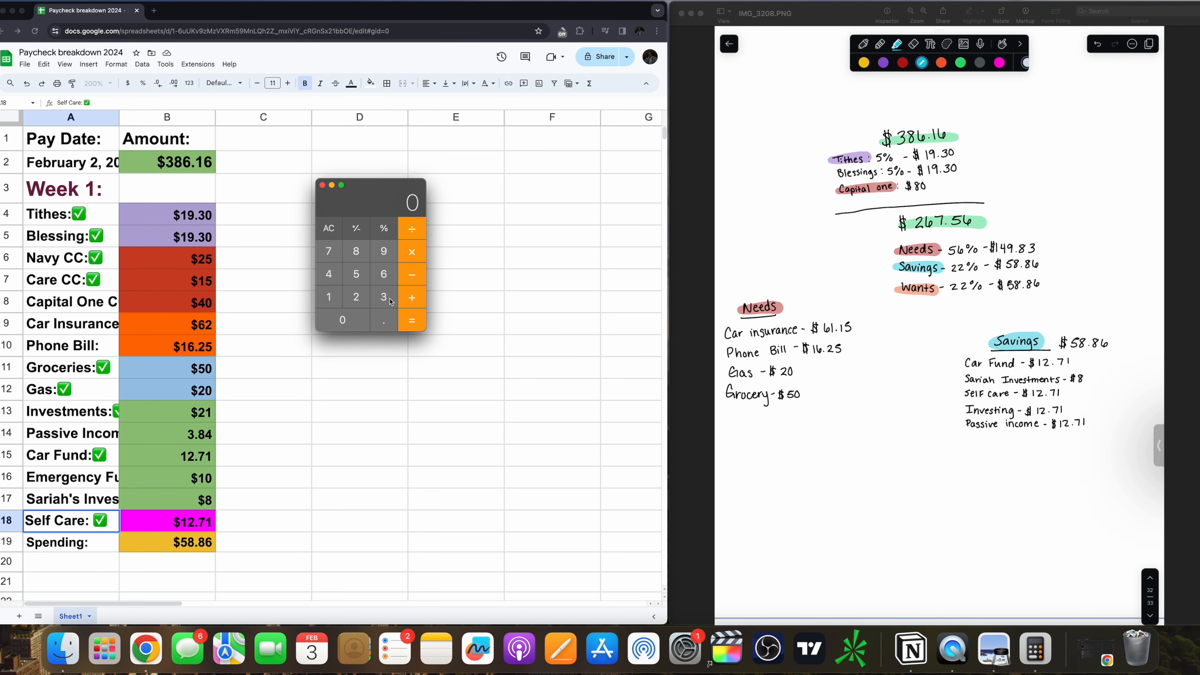
click(336, 300)
click(384, 254)
click(383, 320)
click(383, 300)
click(350, 320)
click(409, 298)
click(334, 299)
click(384, 251)
click(383, 320)
click(383, 297)
click(343, 320)
click(412, 320)
Add the three credit card payments of 25, 15 and 40 to the running calculator sum.
click(356, 297)
click(356, 274)
click(412, 297)
click(329, 297)
click(357, 274)
click(411, 297)
click(329, 274)
click(343, 320)
click(411, 297)
Add the Car Insurance amount of 62 and the Phone Bill amount of 16.25 to the sum.
click(384, 274)
click(357, 297)
click(411, 297)
click(329, 297)
click(384, 275)
click(384, 320)
click(356, 296)
click(356, 274)
click(412, 297)
Add the Groceries amount of 50 and the Gas amount of 20 to the sum.
click(356, 274)
click(412, 298)
click(357, 298)
click(415, 302)
Add the Investments amount of 21 and the Passive Income amount of 3.84 to the sum.
click(356, 298)
click(330, 298)
click(413, 298)
click(383, 298)
click(384, 320)
click(356, 252)
click(332, 274)
click(412, 297)
Add the Car Fund 12.71, the B17 investment amount of 8 and the Self Care 12.71 to the sum.
click(328, 297)
click(356, 296)
click(384, 320)
click(328, 250)
click(332, 298)
click(413, 298)
click(356, 251)
click(412, 297)
click(329, 297)
click(356, 297)
click(383, 320)
click(328, 251)
click(328, 295)
click(412, 297)
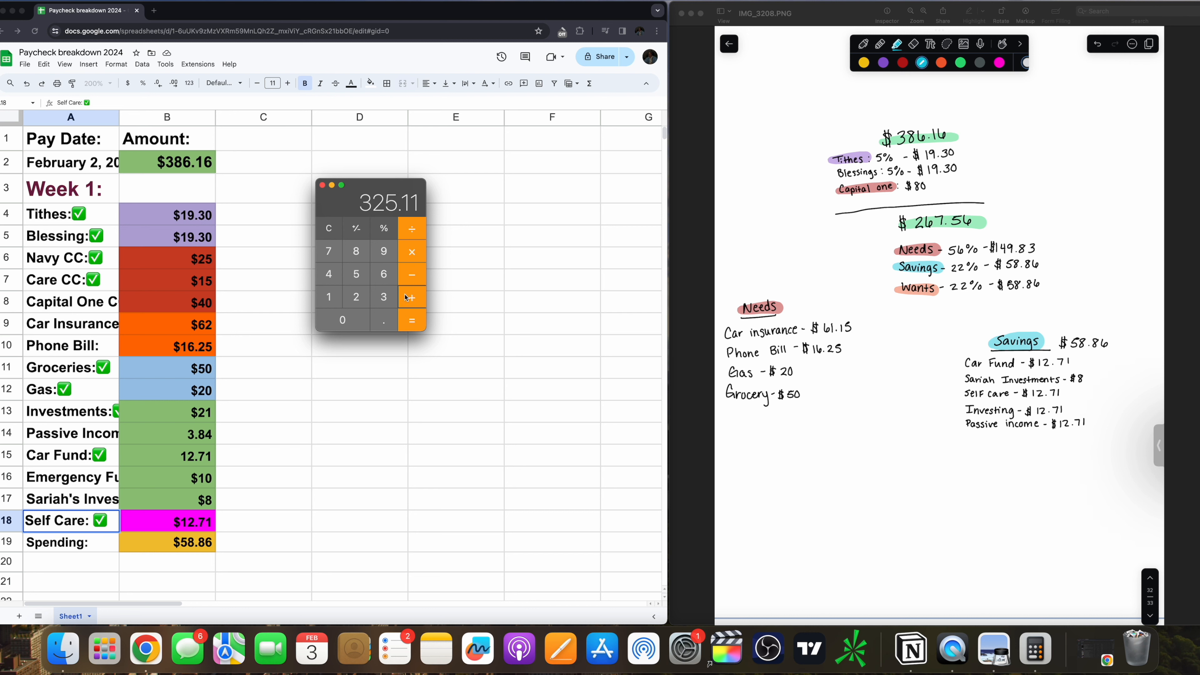
Add the Spending amount of 58.86 and calculate the total.
text(58.8)
click(374, 279)
click(411, 322)
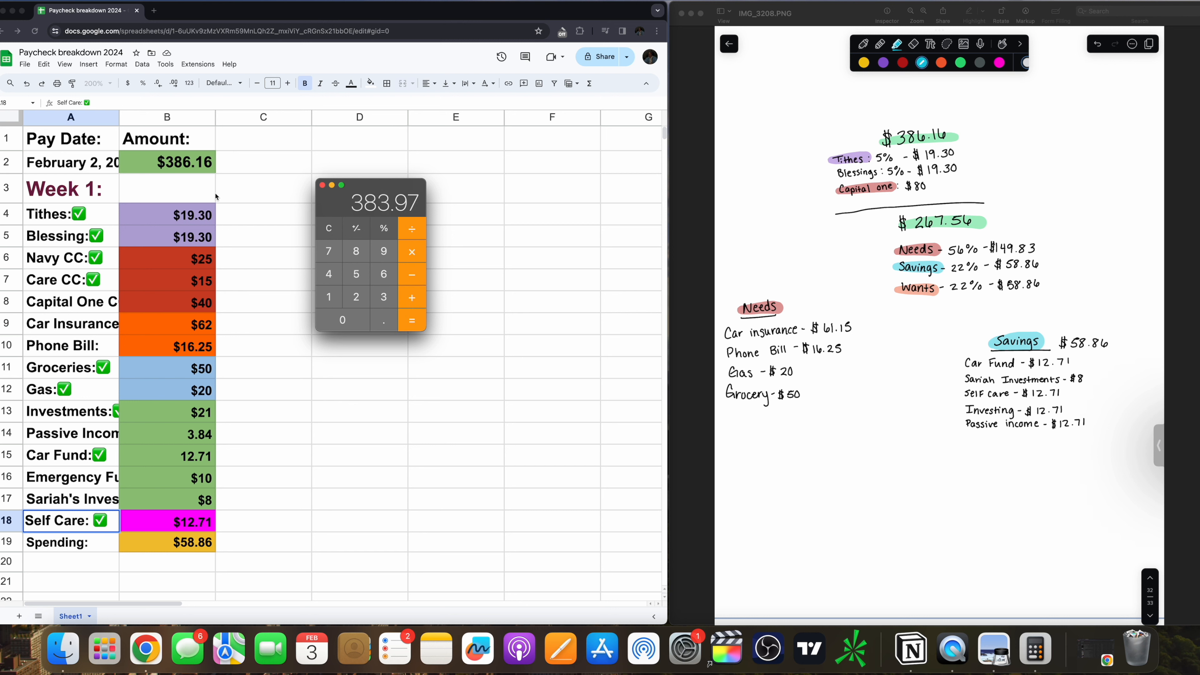
Add the Emergency Fund amount of 10 to the total, then close the calculator.
click(413, 303)
text(10)
click(406, 322)
click(322, 185)
scroll(171, 264, down, 2)
scroll(171, 265, up, 2)
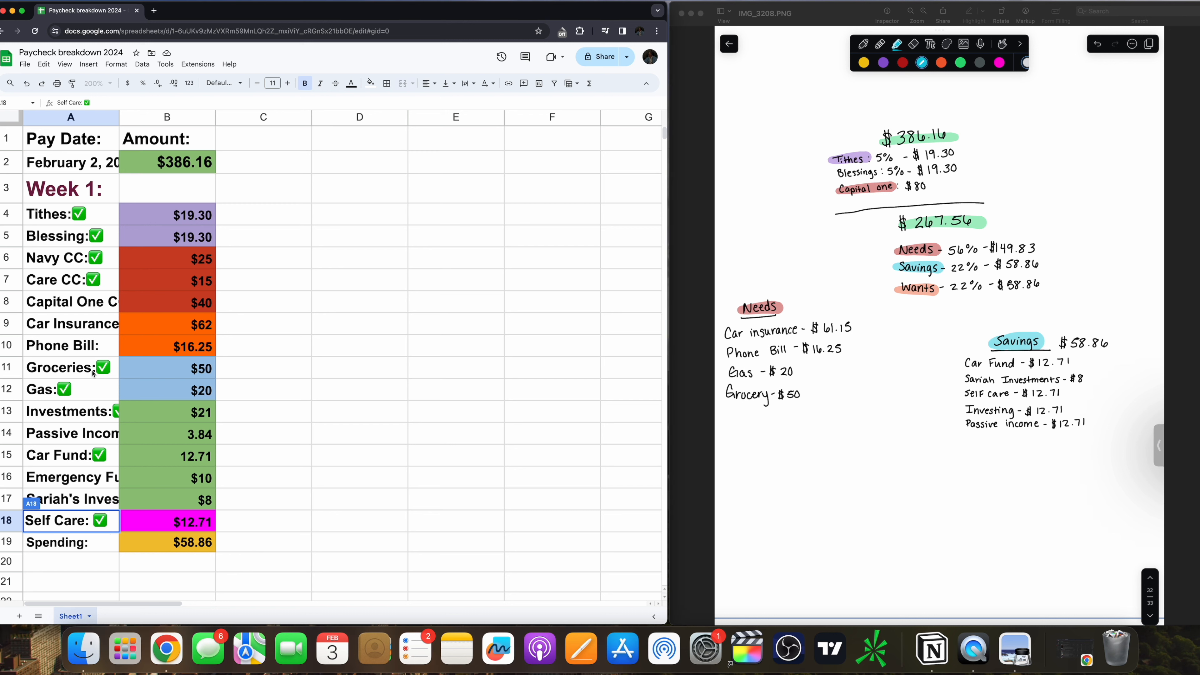
click(97, 312)
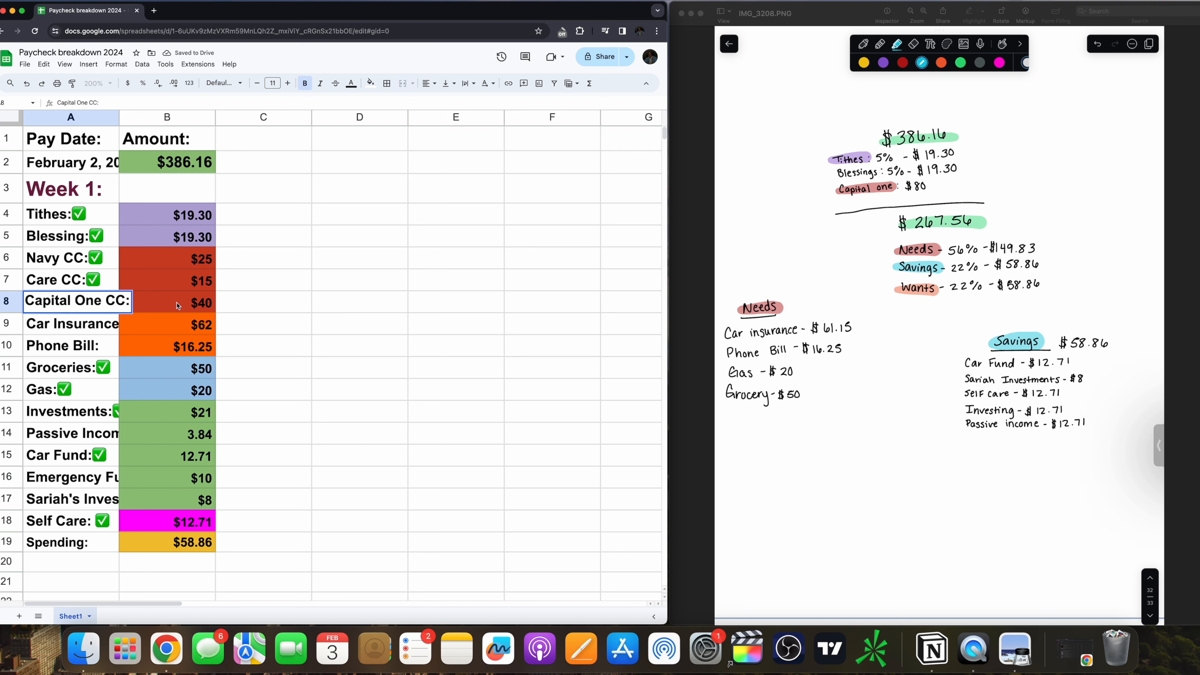
click(88, 348)
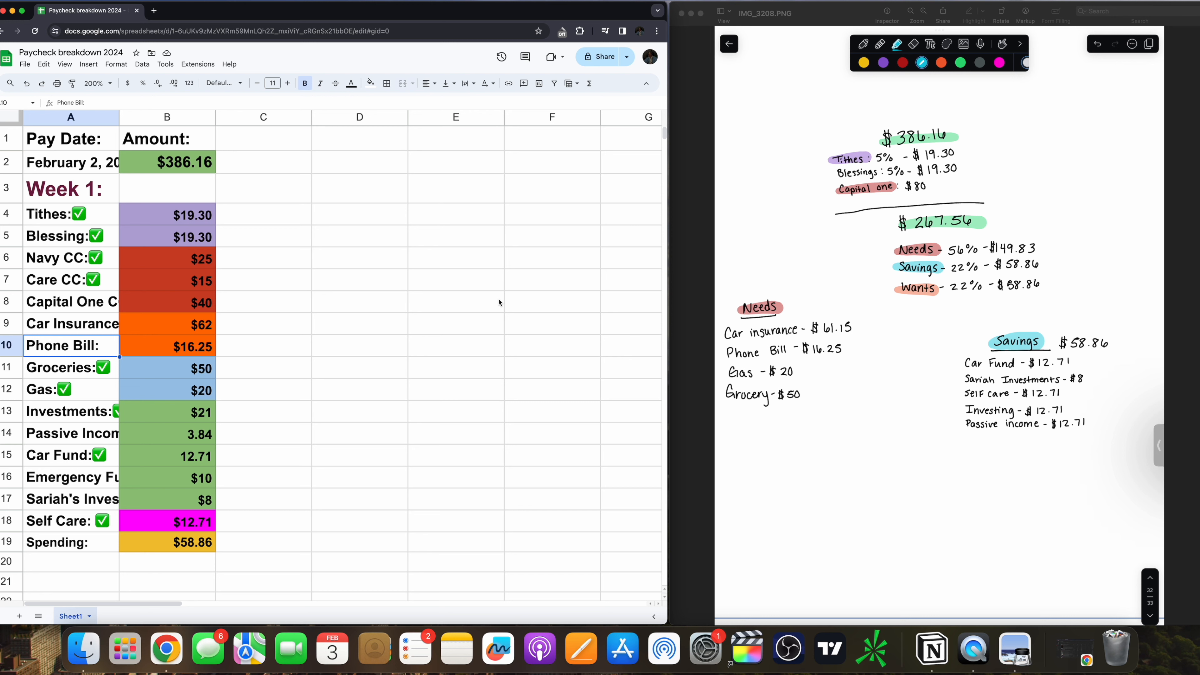
click(45, 146)
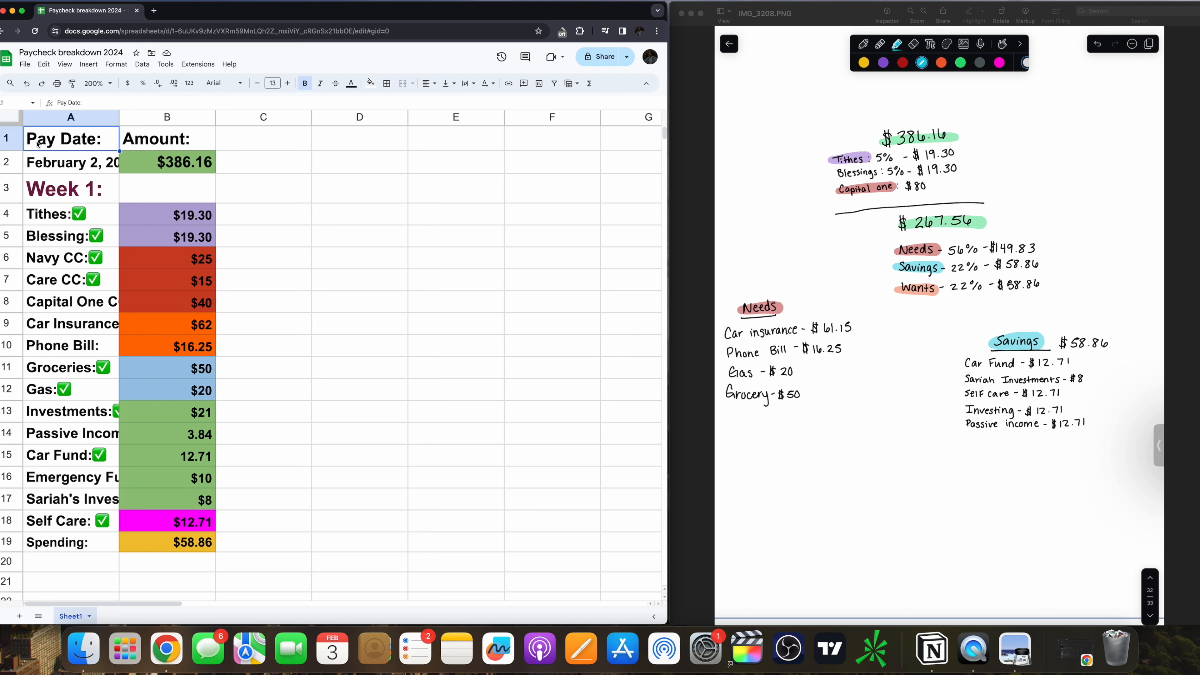
drag(29, 140, 179, 546)
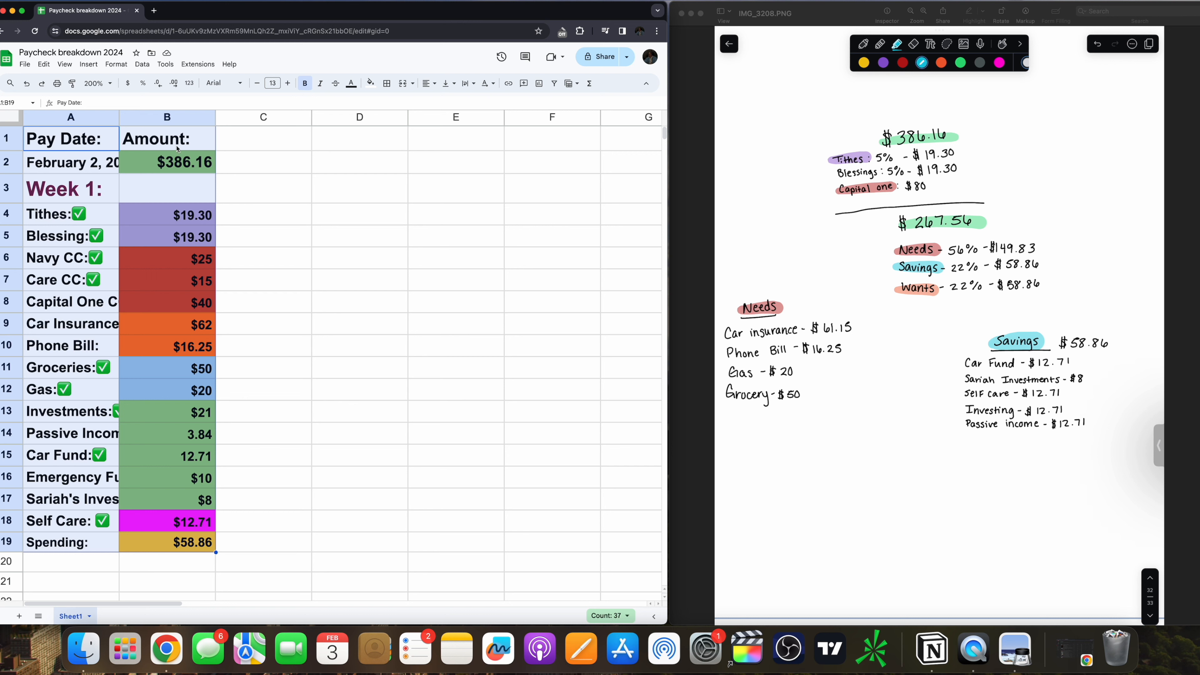
click(187, 146)
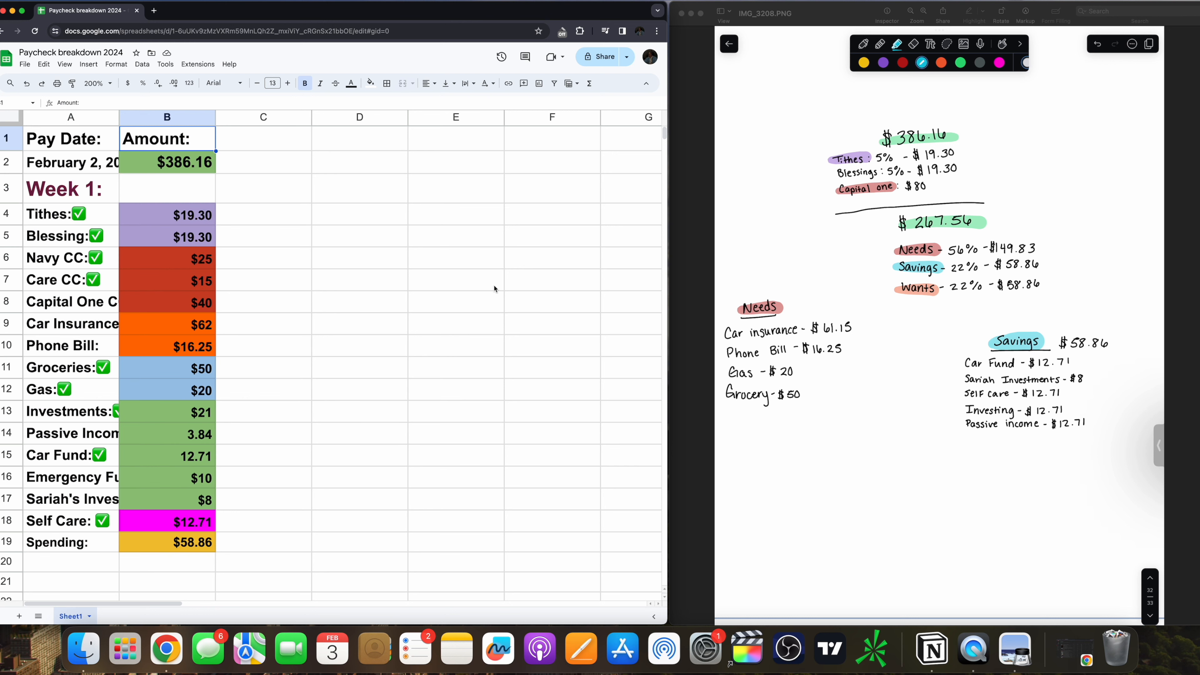